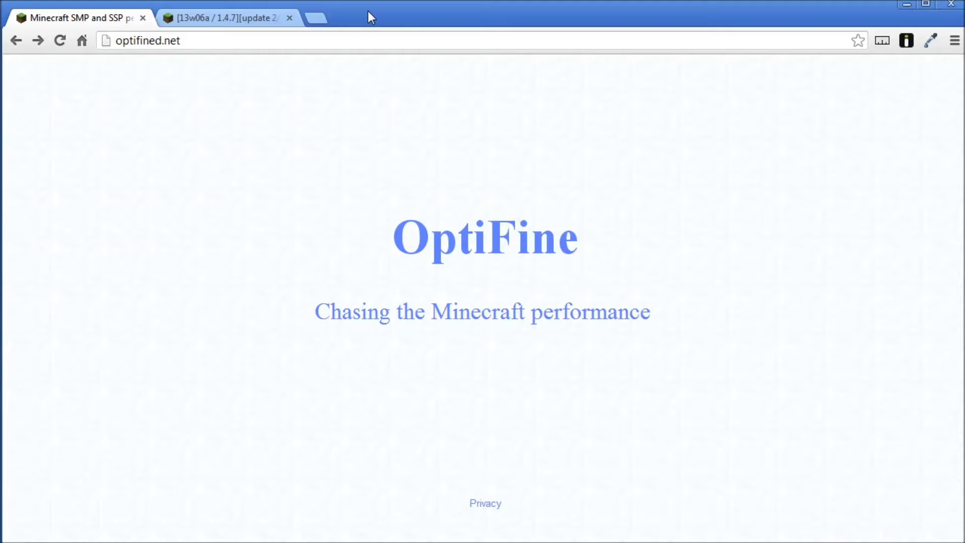
Open the OptiFine forum topic from the OptiFine site and examine its download links for Minecraft 1.4.6 and 1.4.7
{"action": "left_click", "coordinate": [512, 251]}
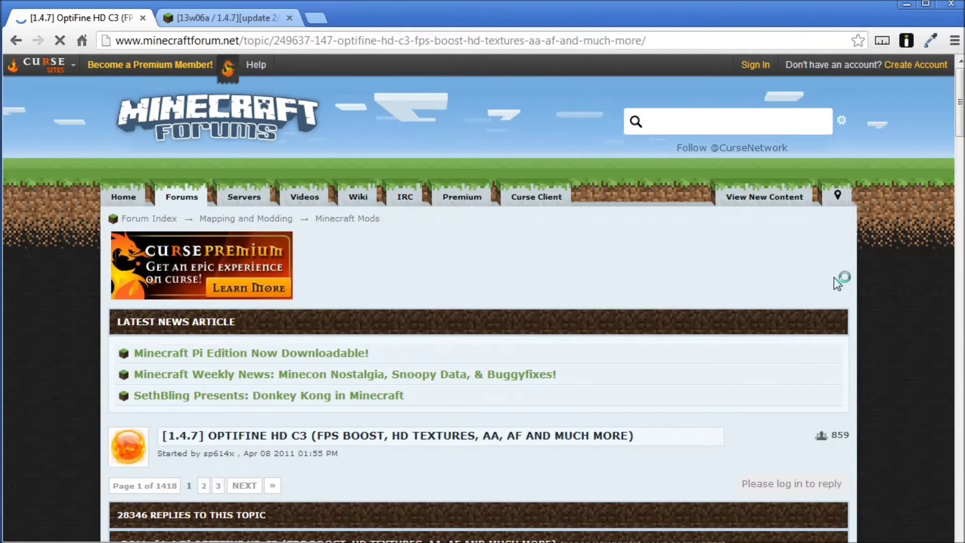
{"action": "scroll", "coordinate": [886, 276], "scroll_direction": "down", "scroll_amount": 12}
{"action": "scroll", "coordinate": [886, 276], "scroll_direction": "down", "scroll_amount": 6}
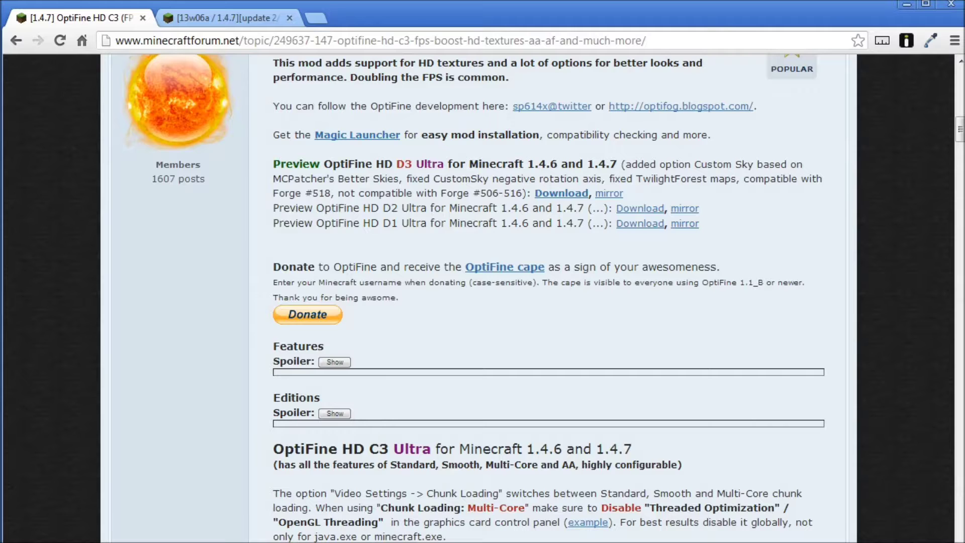
Switch to the MCPatcher HD Fix forum topic and examine its feature list and Windows download links
{"action": "left_click", "coordinate": [249, 19]}
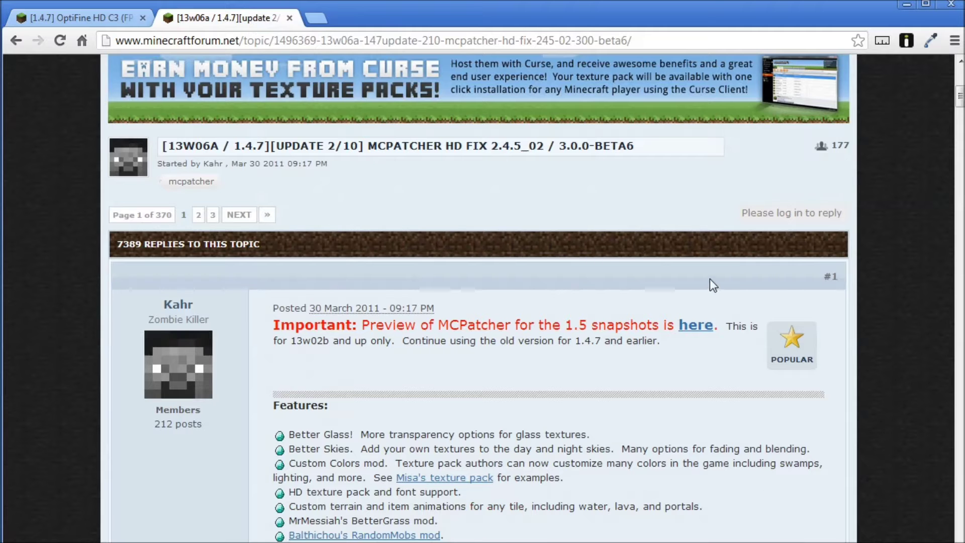
{"action": "scroll", "coordinate": [714, 287], "scroll_direction": "down", "scroll_amount": 6}
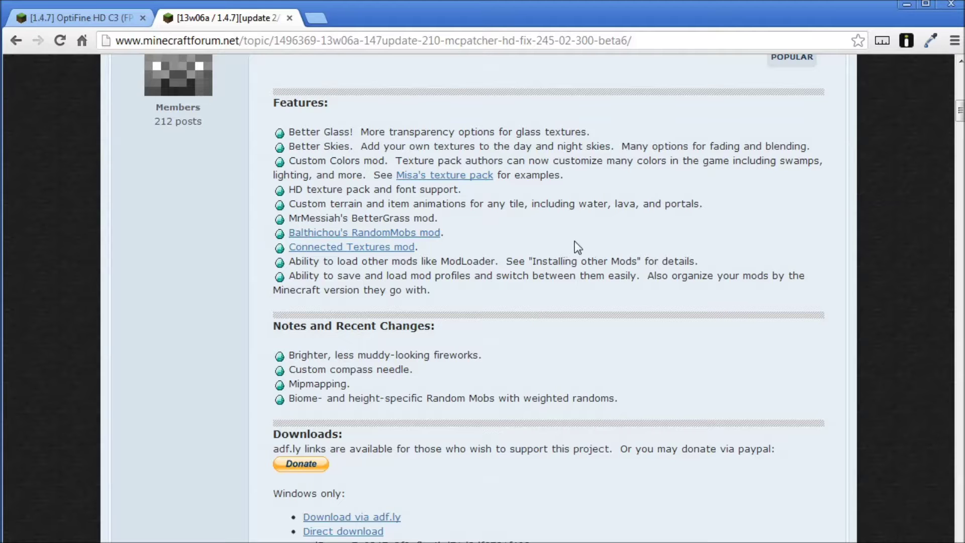
{"action": "scroll", "coordinate": [573, 236], "scroll_direction": "down", "scroll_amount": 5}
{"action": "scroll", "coordinate": [582, 245], "scroll_direction": "down", "scroll_amount": 3}
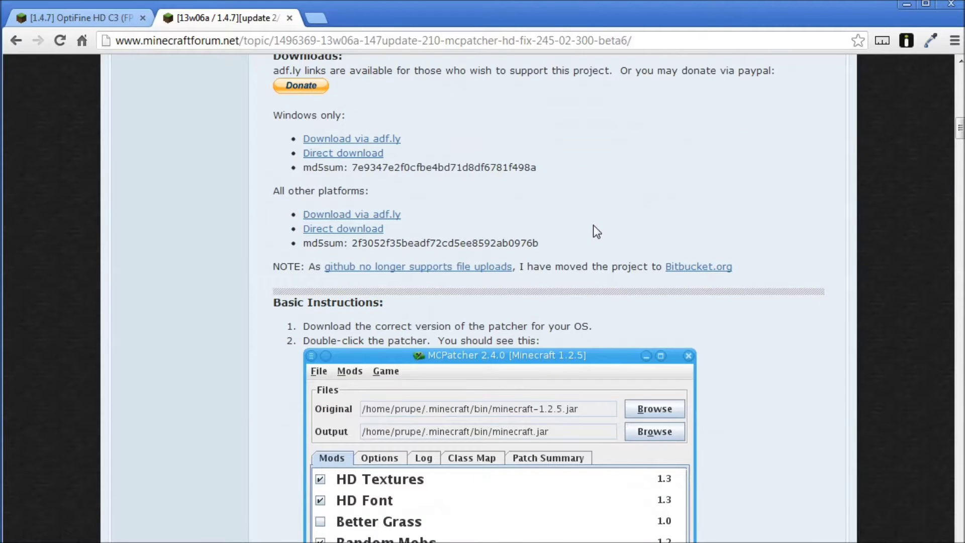
{"action": "scroll", "coordinate": [597, 229], "scroll_direction": "up", "scroll_amount": 1}
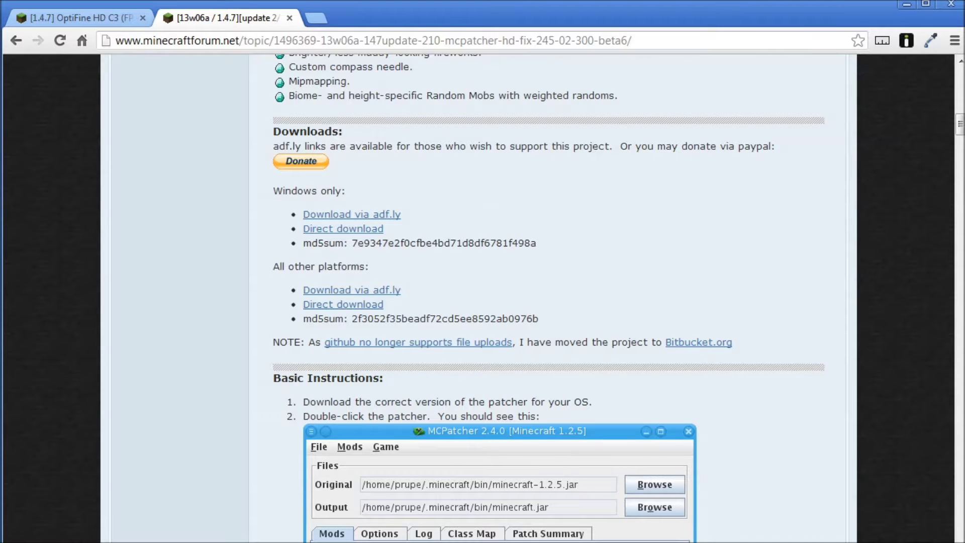
Switch to the desktop, reposition the mcpatcher-2.4.4 file there, and run it despite the security warning
{"action": "left_click", "coordinate": [905, 5]}
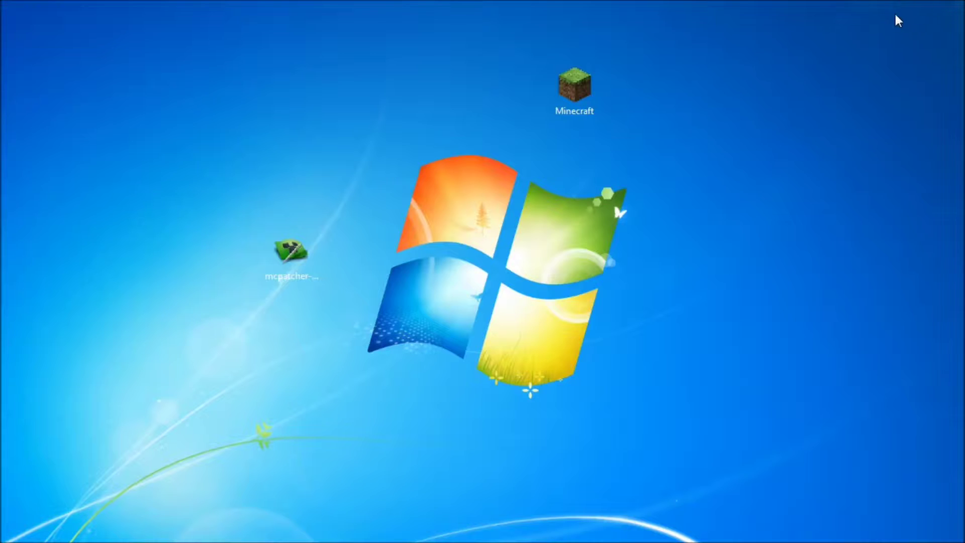
{"action": "left_click_drag", "start_coordinate": [336, 116], "coordinate": [335, 115]}
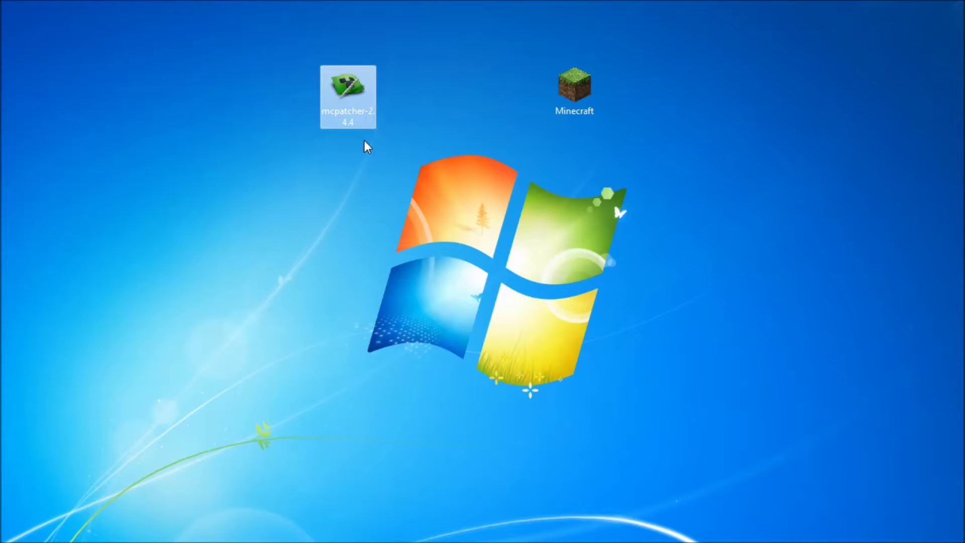
{"action": "double_click", "coordinate": [340, 83]}
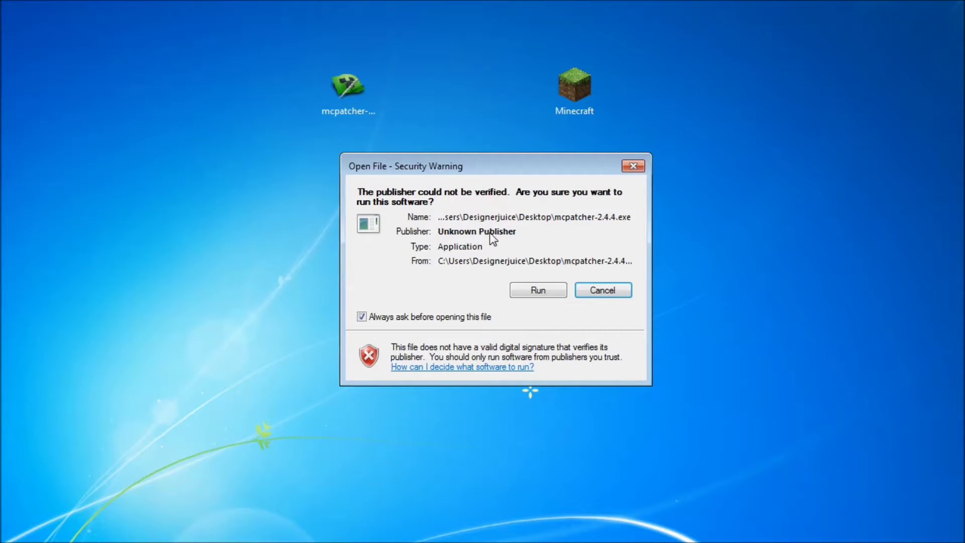
{"action": "left_click", "coordinate": [525, 292]}
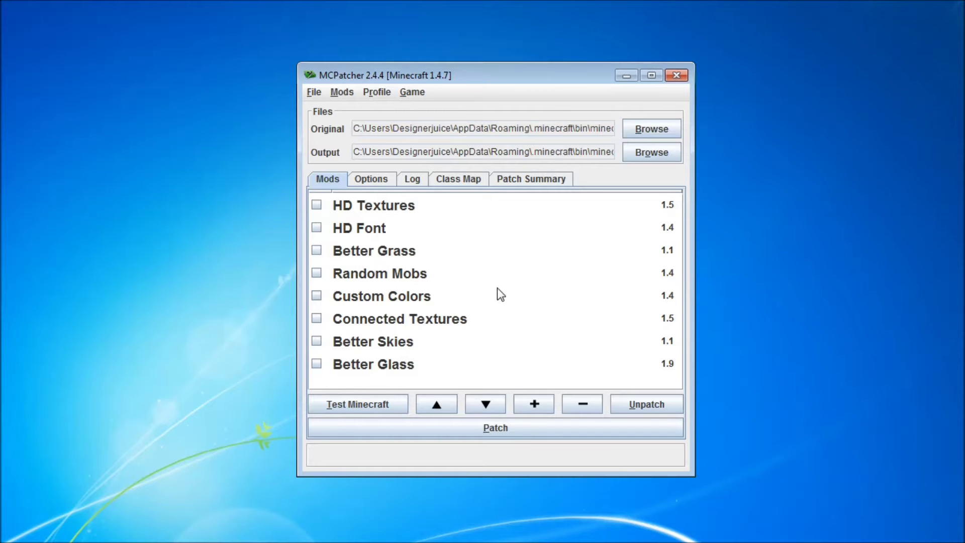
Check which folder MCPatcher's add-mod file chooser uses by examining its folder path, and close the chooser without adding anything
{"action": "left_click", "coordinate": [343, 94]}
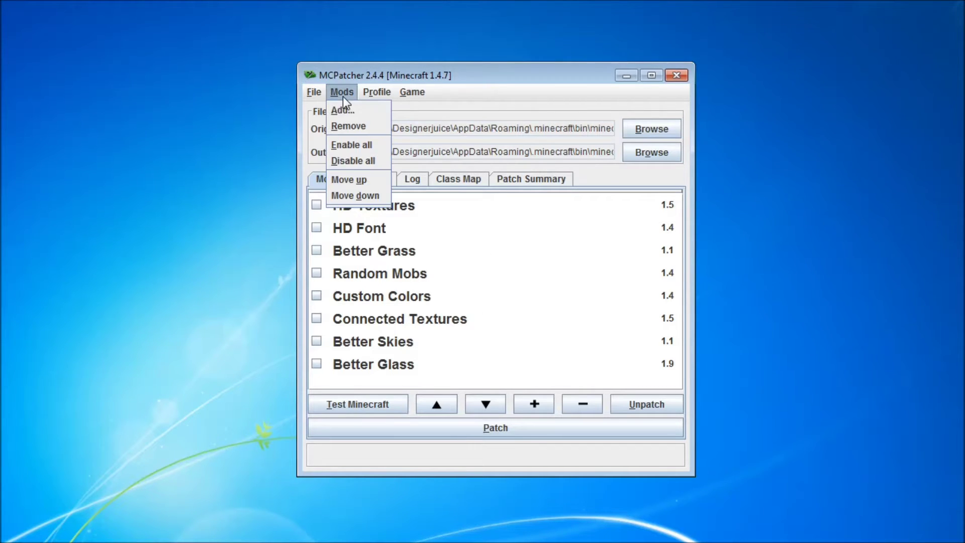
{"action": "left_click", "coordinate": [348, 109]}
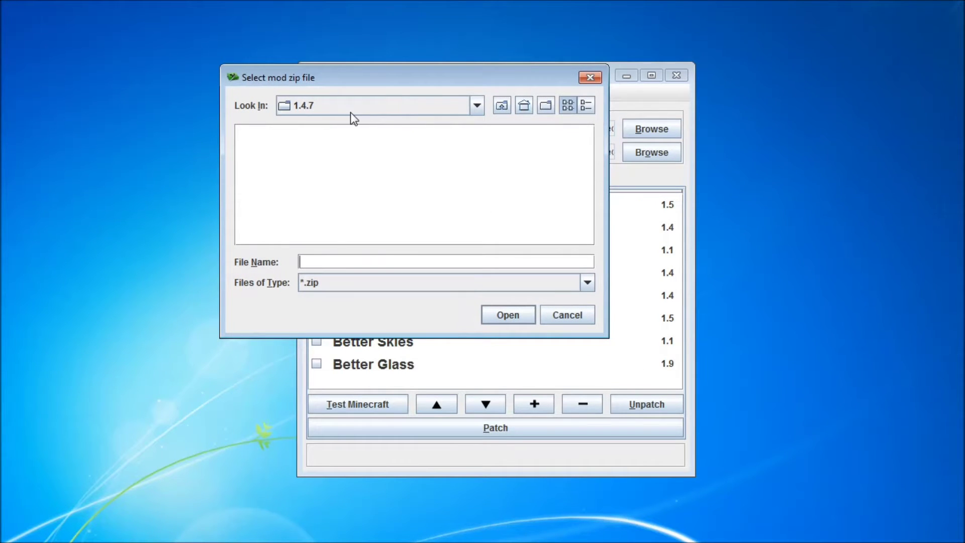
{"action": "left_click", "coordinate": [475, 107]}
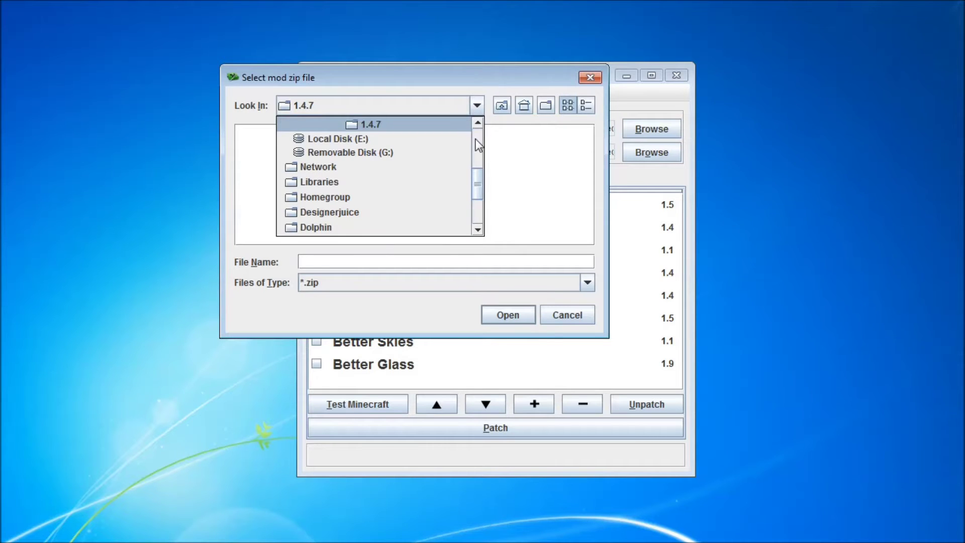
{"action": "left_click_drag", "start_coordinate": [478, 180], "coordinate": [478, 159]}
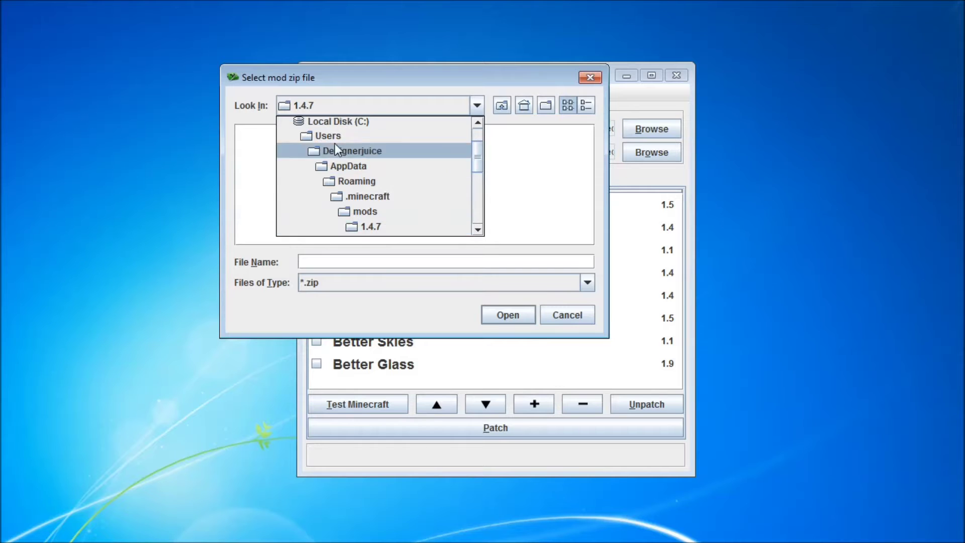
{"action": "left_click", "coordinate": [514, 80]}
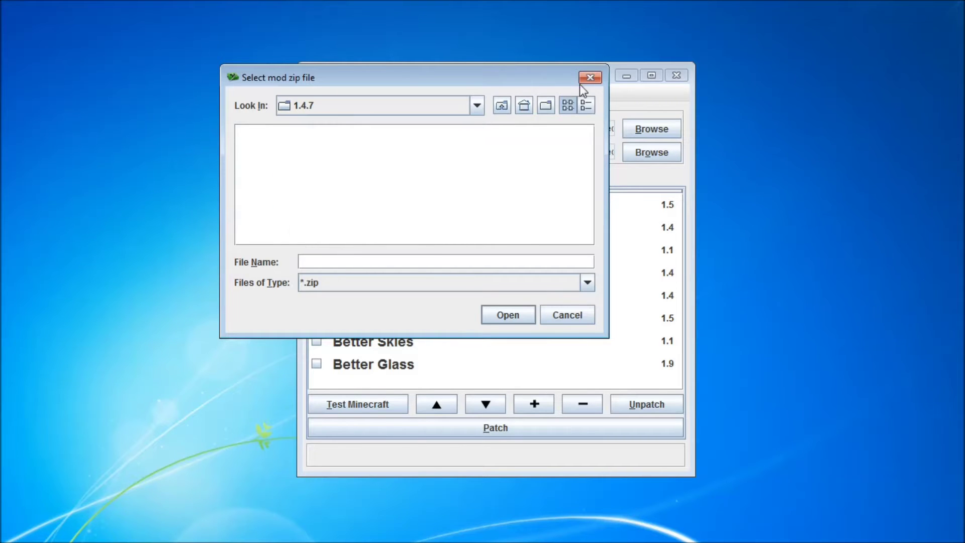
{"action": "left_click", "coordinate": [589, 79]}
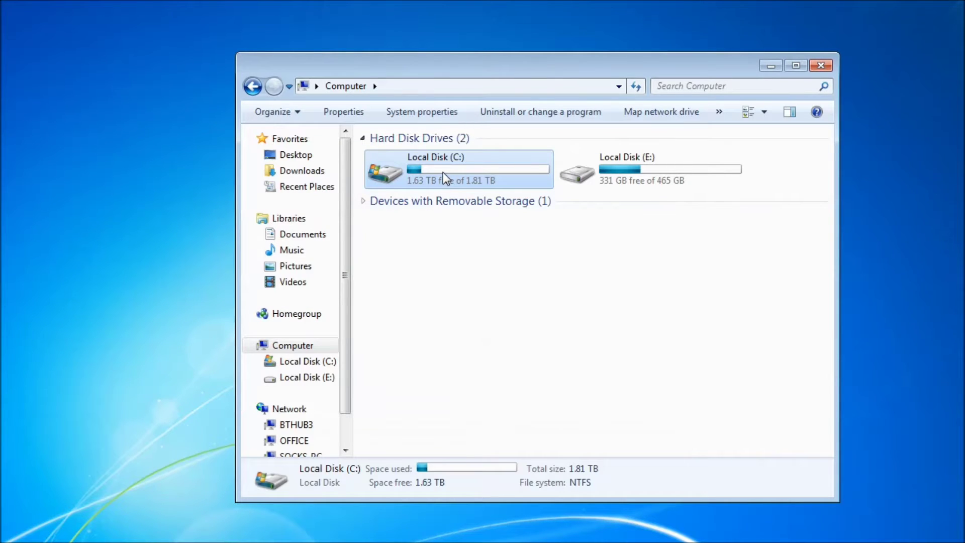
Browse from Local Disk (C:) through the user's profile folder to AppData\Roaming\.minecraft\mods\1.4.7
{"action": "double_click", "coordinate": [442, 172]}
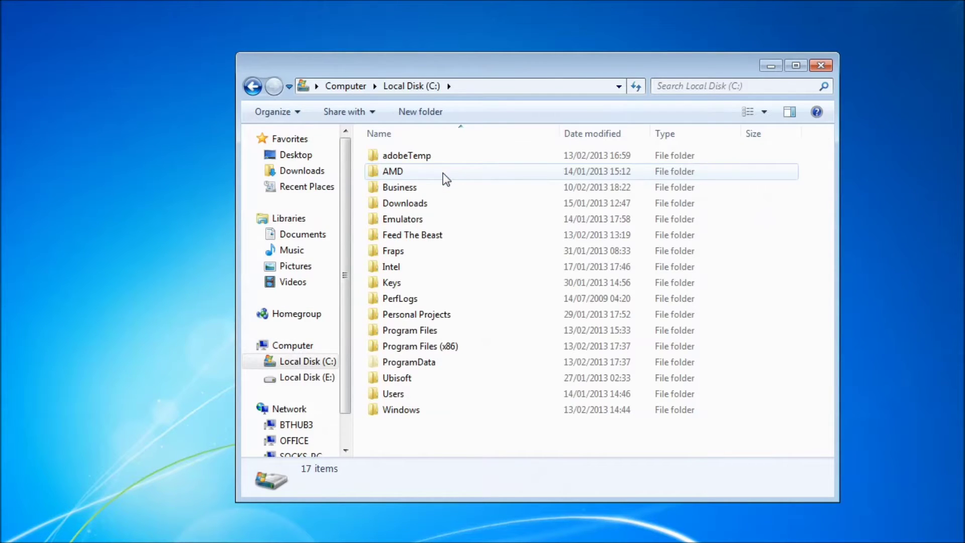
{"action": "double_click", "coordinate": [424, 395]}
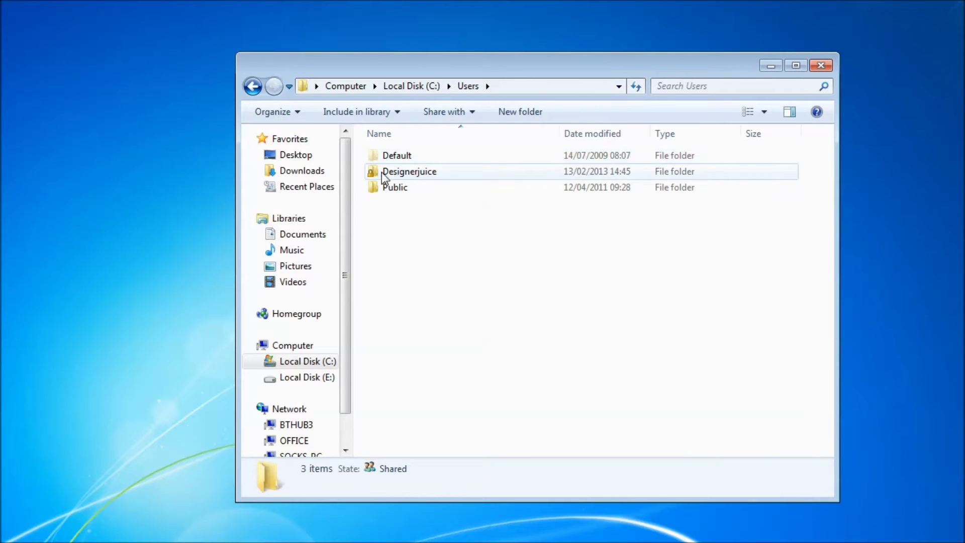
{"action": "mouse_move", "coordinate": [401, 176]}
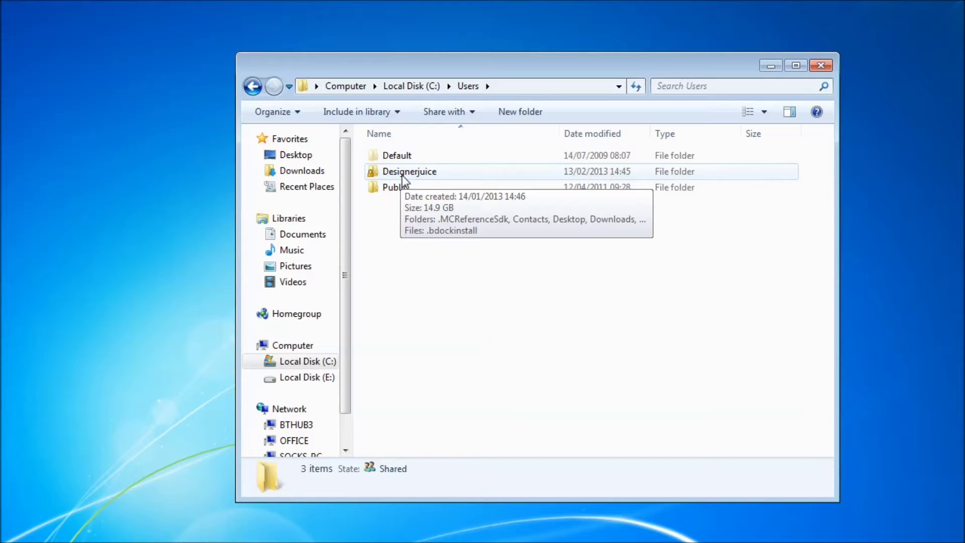
{"action": "double_click", "coordinate": [404, 174]}
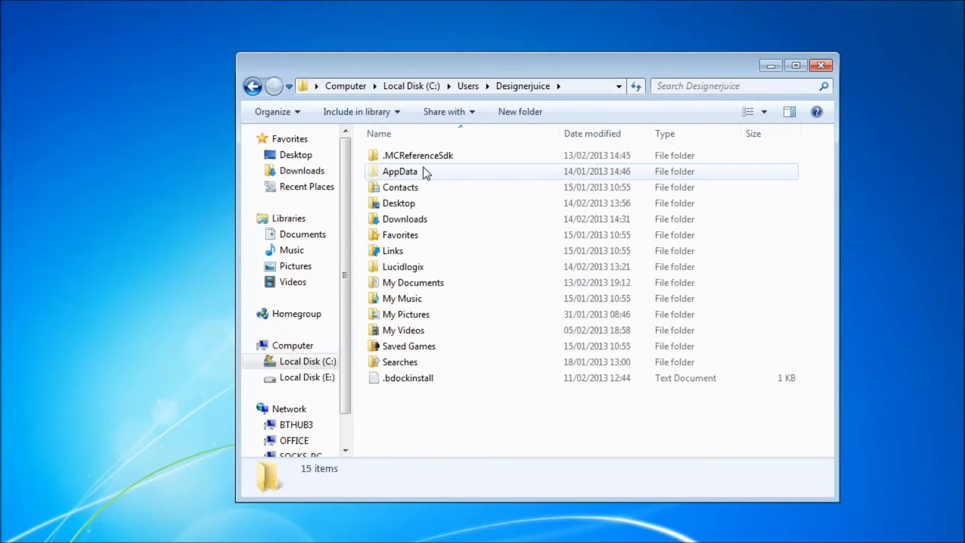
{"action": "double_click", "coordinate": [421, 173]}
{"action": "double_click", "coordinate": [428, 188]}
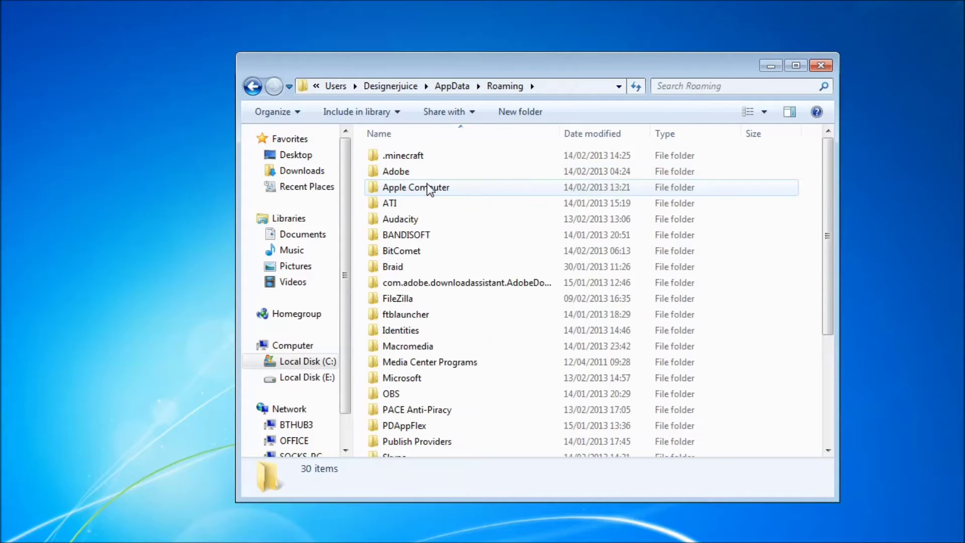
{"action": "double_click", "coordinate": [434, 156]}
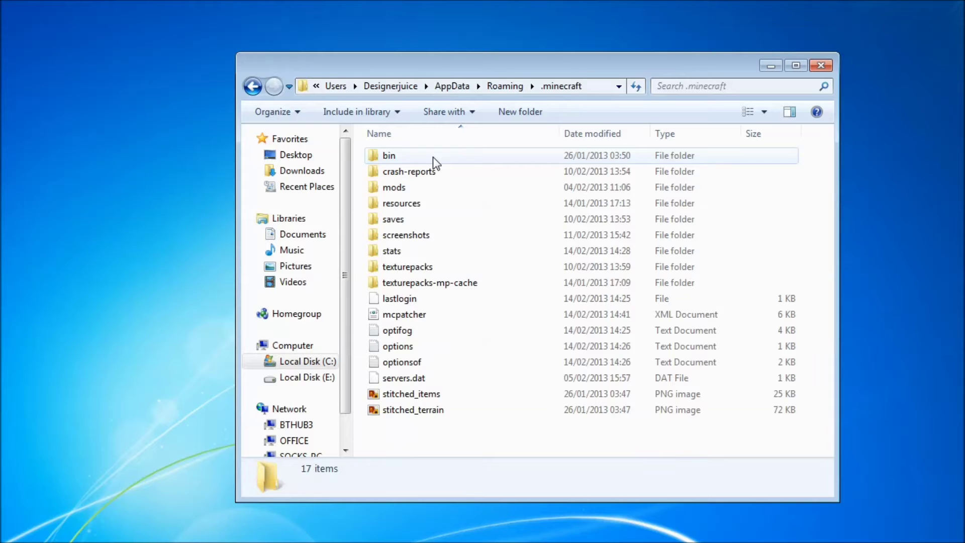
{"action": "double_click", "coordinate": [438, 188]}
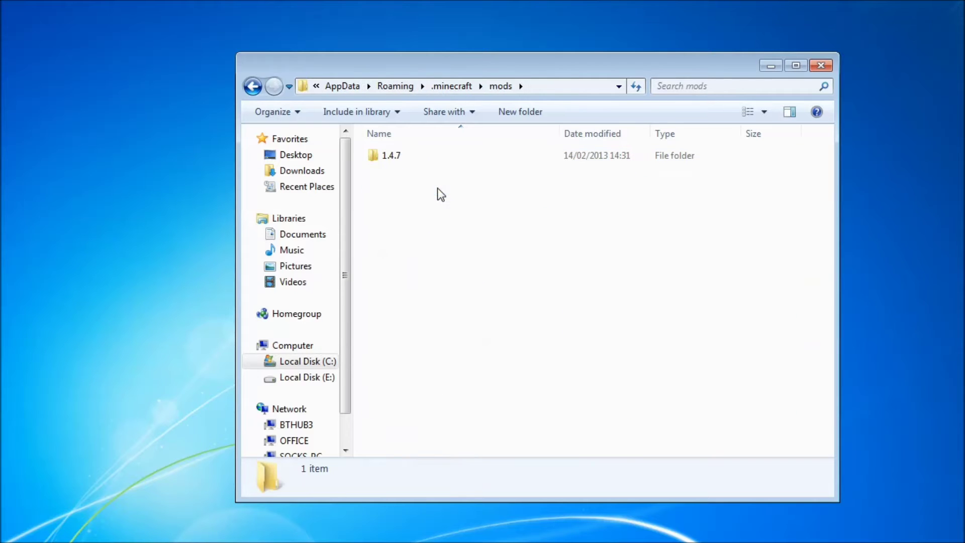
{"action": "double_click", "coordinate": [413, 158]}
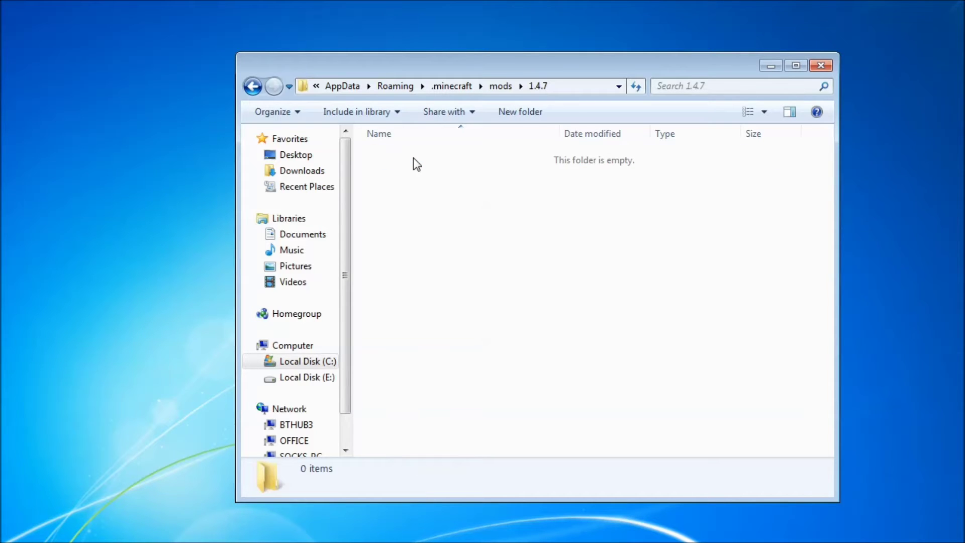
Move the OptiFine_1.4.6_HD_U_D3 zip from Downloads into the 1.4.7 mods folder, and put both folder windows away
{"action": "left_click_drag", "start_coordinate": [498, 69], "coordinate": [337, 55]}
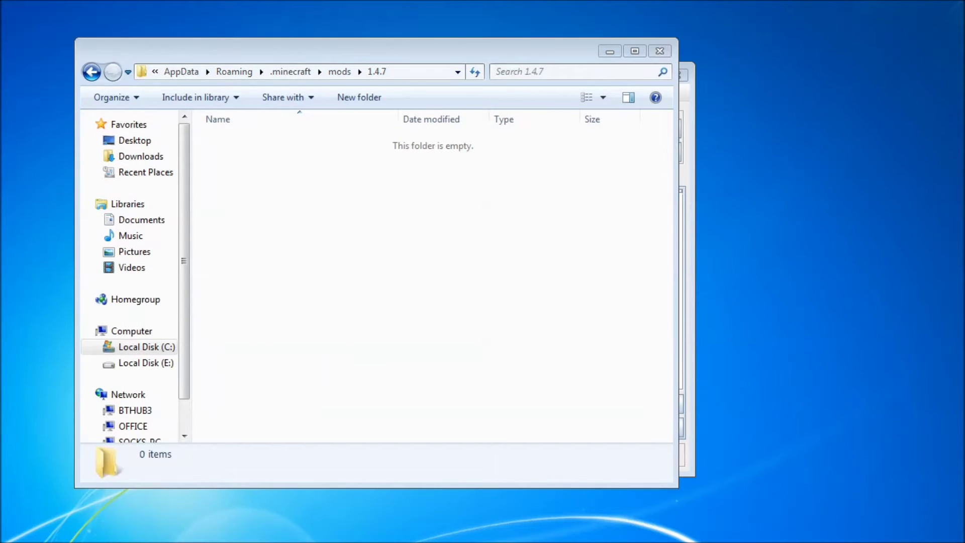
{"action": "left_click_drag", "start_coordinate": [958, 57], "coordinate": [672, 52]}
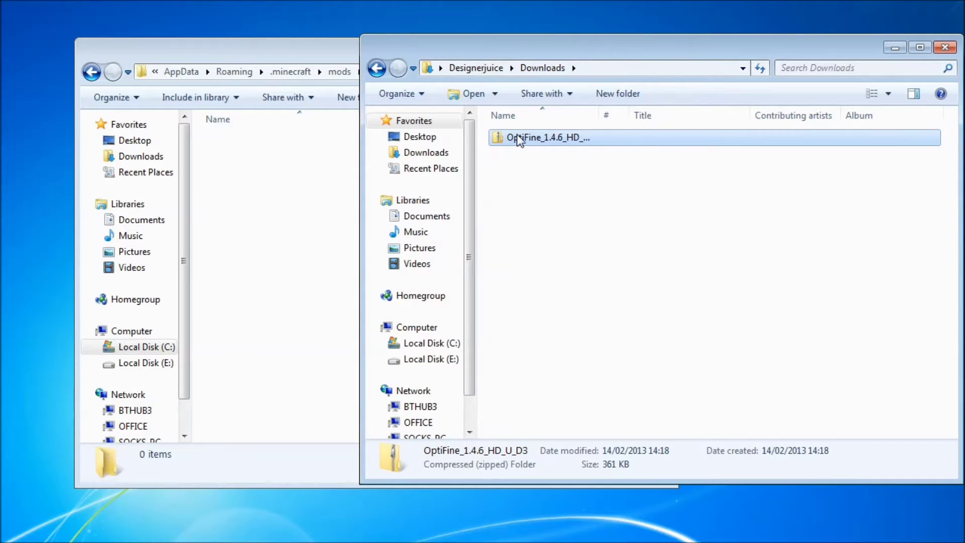
{"action": "left_click_drag", "start_coordinate": [517, 137], "coordinate": [276, 201]}
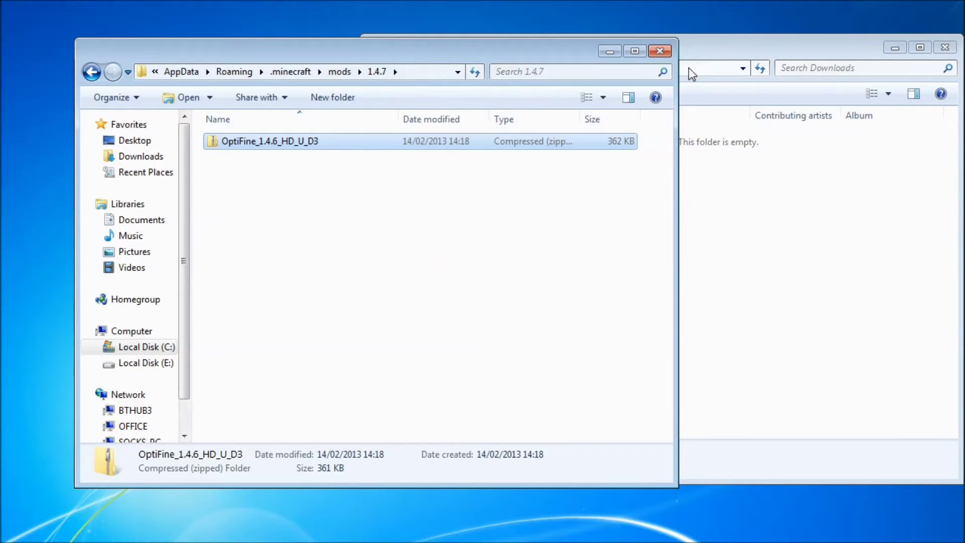
{"action": "left_click", "coordinate": [660, 52]}
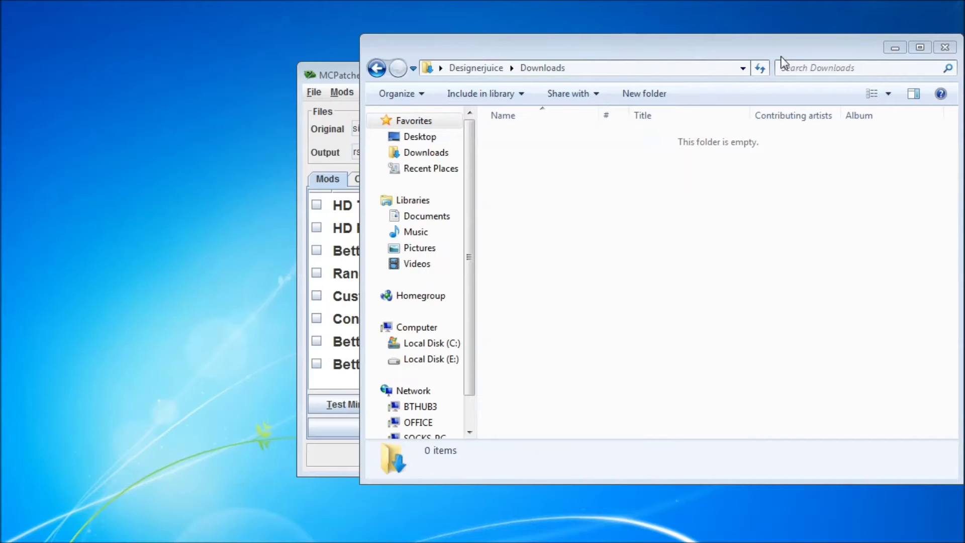
{"action": "left_click", "coordinate": [895, 48]}
Add OptiFine_1.4.6_HD_U_D3.zip to the MCPatcher mod list and patch Minecraft with it
{"action": "left_click", "coordinate": [341, 92]}
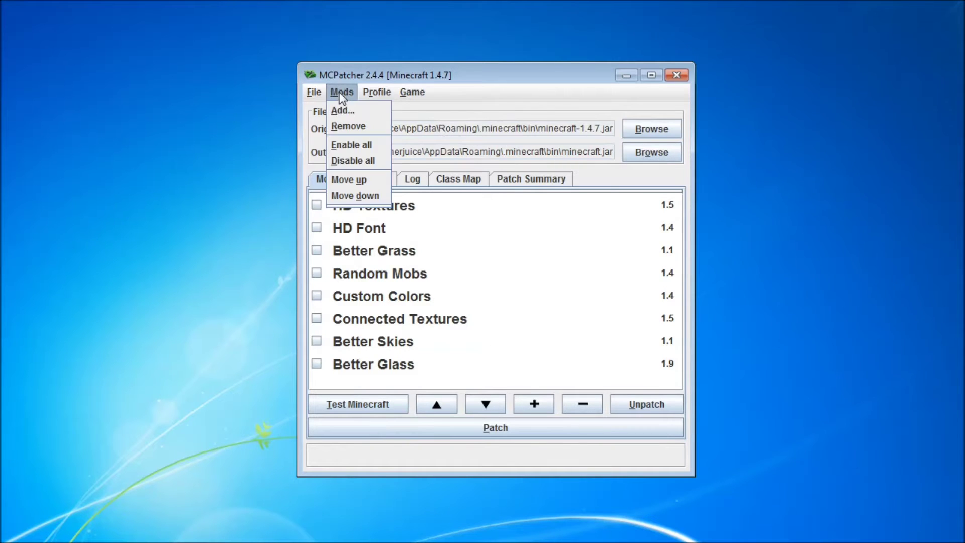
{"action": "left_click", "coordinate": [349, 110]}
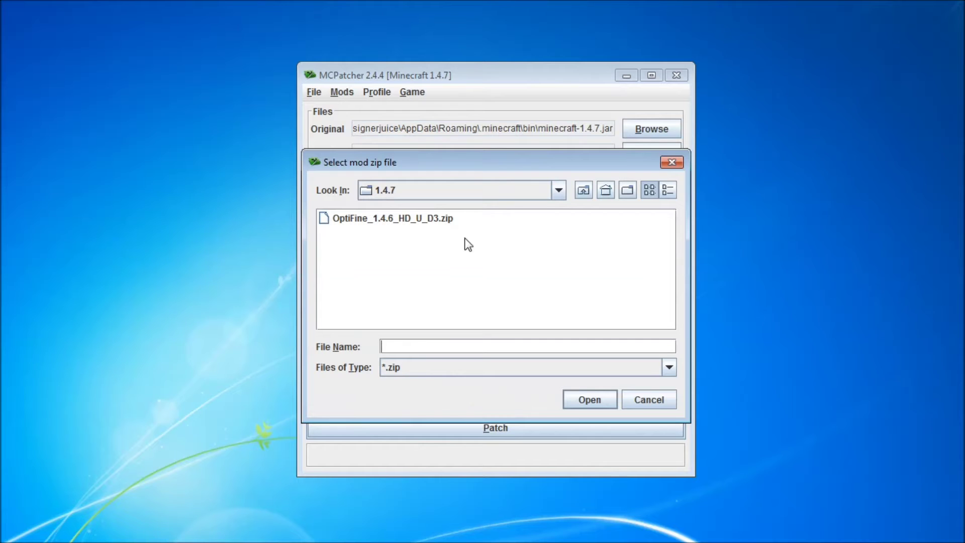
{"action": "left_click", "coordinate": [450, 223]}
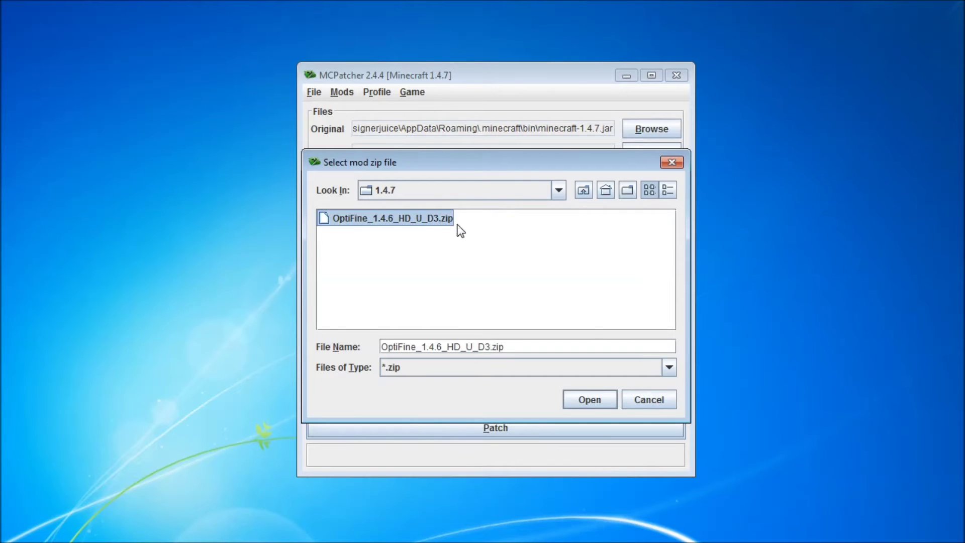
{"action": "left_click", "coordinate": [590, 401]}
{"action": "left_click", "coordinate": [586, 447]}
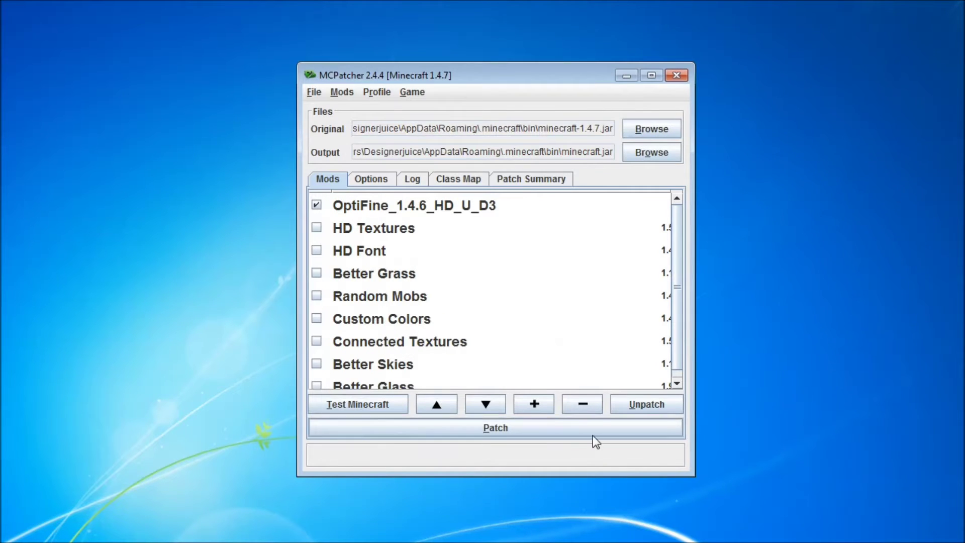
{"action": "left_click", "coordinate": [514, 426]}
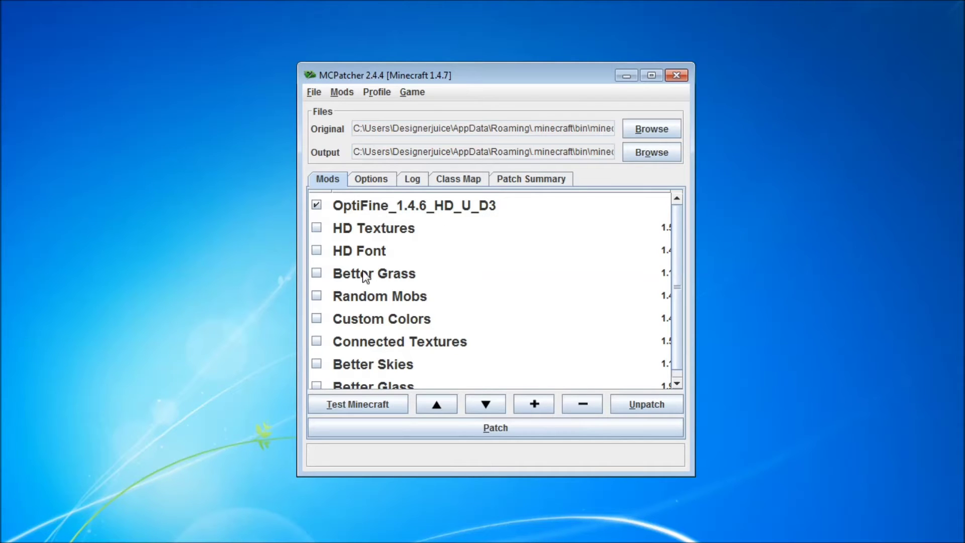
Put the MCPatcher window away, run Minecraft from the desktop, and log in with the remembered account
{"action": "left_click", "coordinate": [627, 77]}
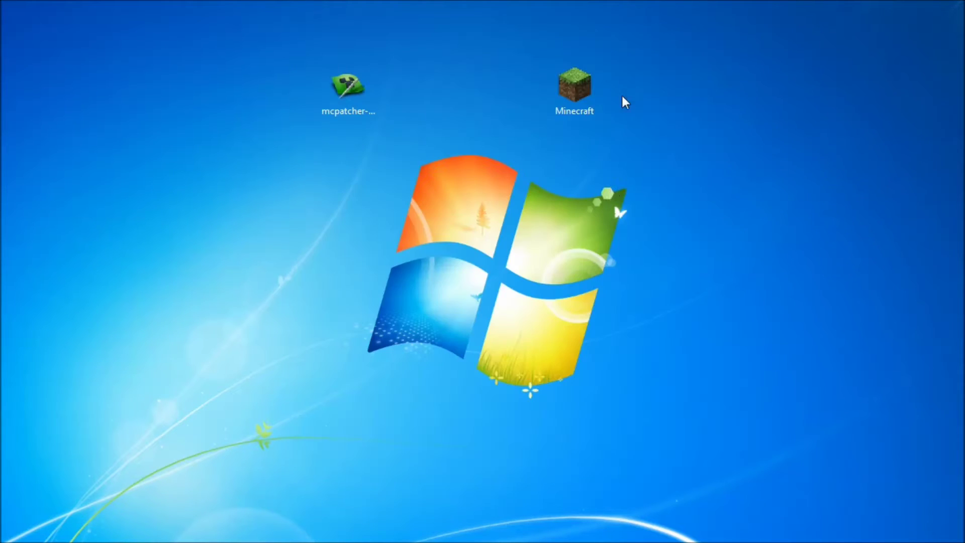
{"action": "double_click", "coordinate": [576, 97]}
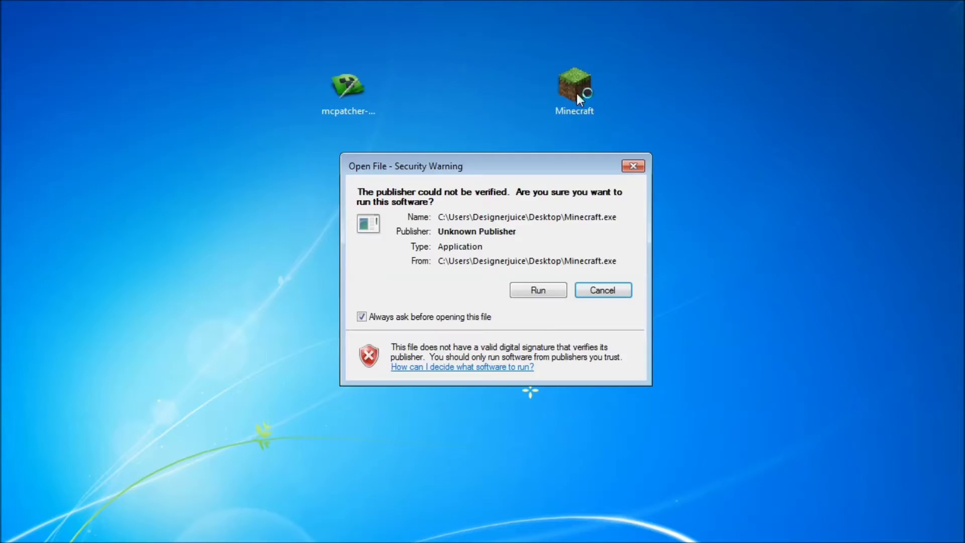
{"action": "left_click", "coordinate": [558, 288]}
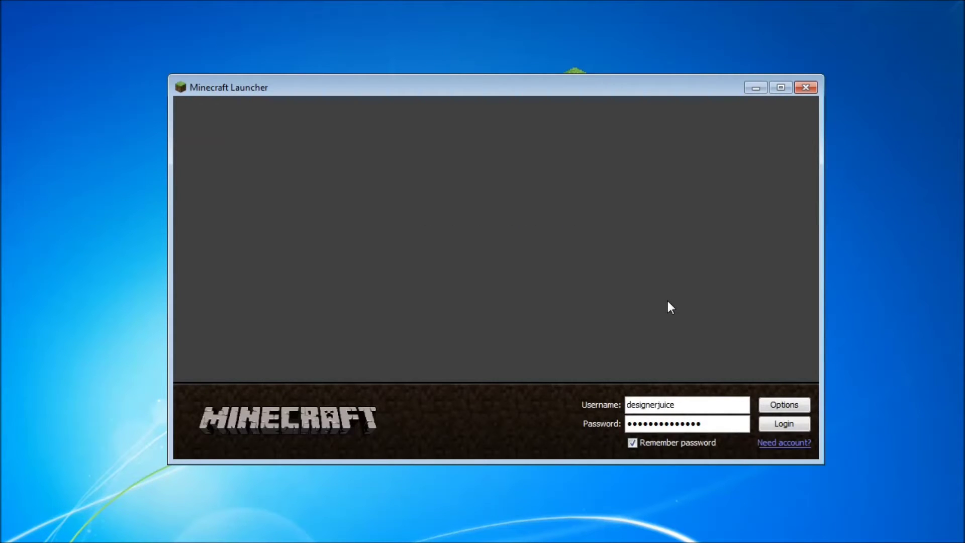
{"action": "left_click", "coordinate": [797, 426]}
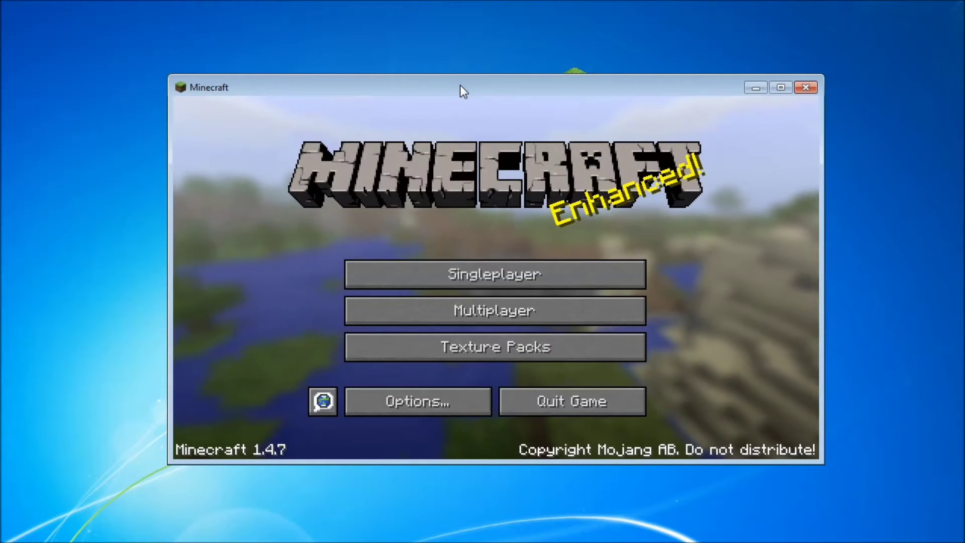
Enlarge the game window to fill the screen and open the singleplayer world W Hut
{"action": "left_click_drag", "start_coordinate": [460, 85], "coordinate": [292, 13]}
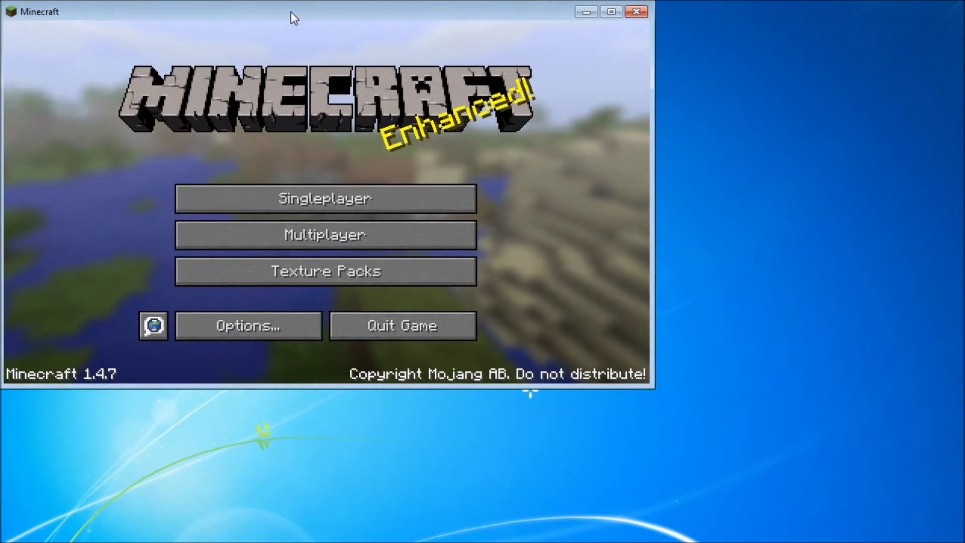
{"action": "left_click_drag", "start_coordinate": [654, 388], "coordinate": [964, 542]}
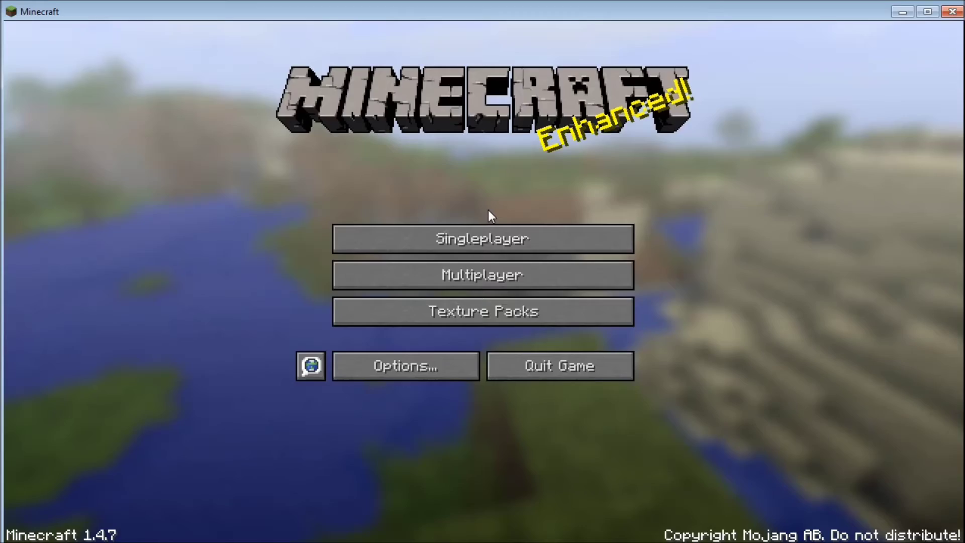
{"action": "left_click", "coordinate": [489, 239]}
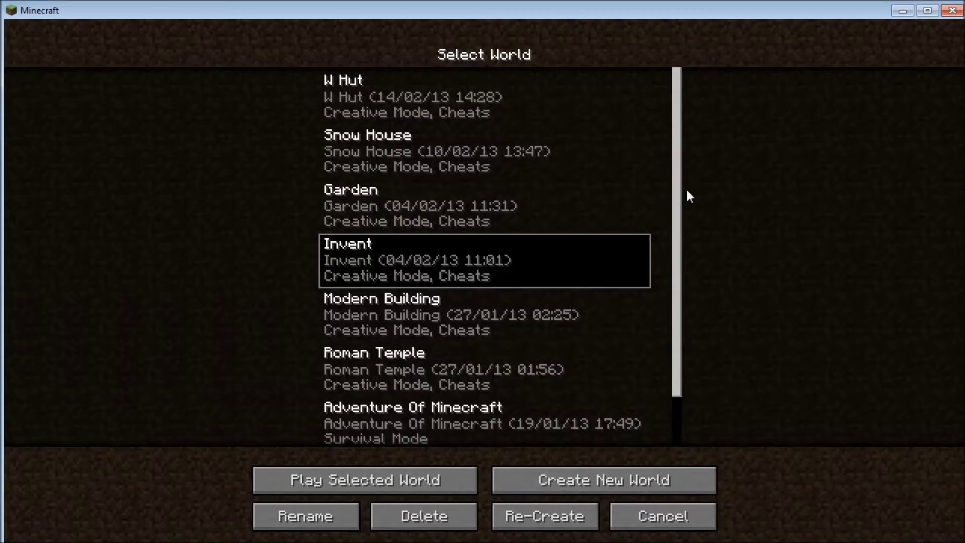
{"action": "double_click", "coordinate": [380, 106]}
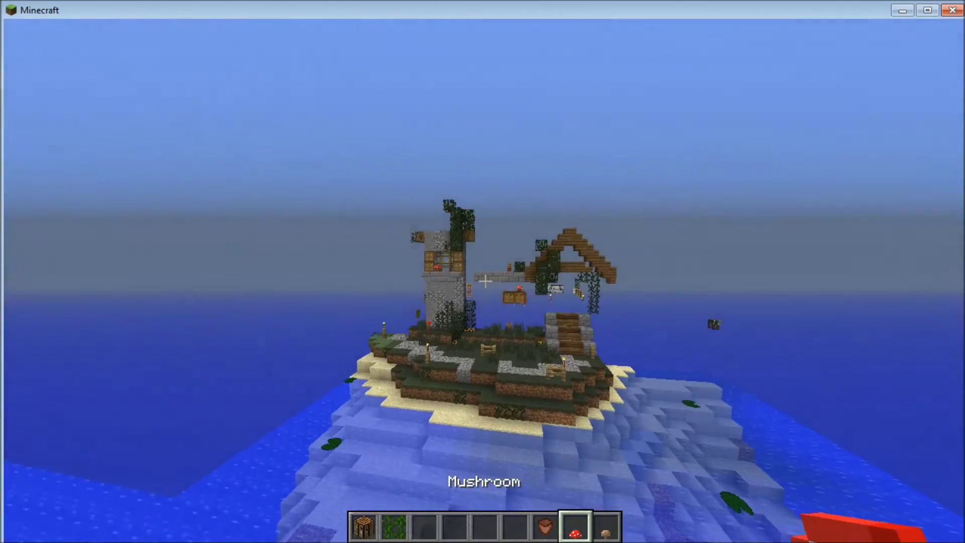
Fly around the island house and down to its front garden to check how the patched game renders
{"action": "key", "text": "w"}
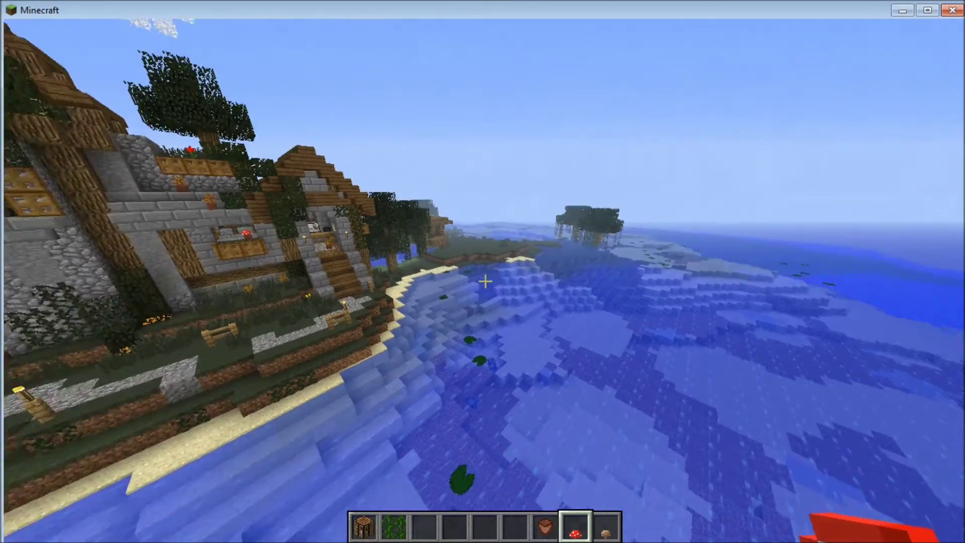
{"action": "key", "text": "s"}
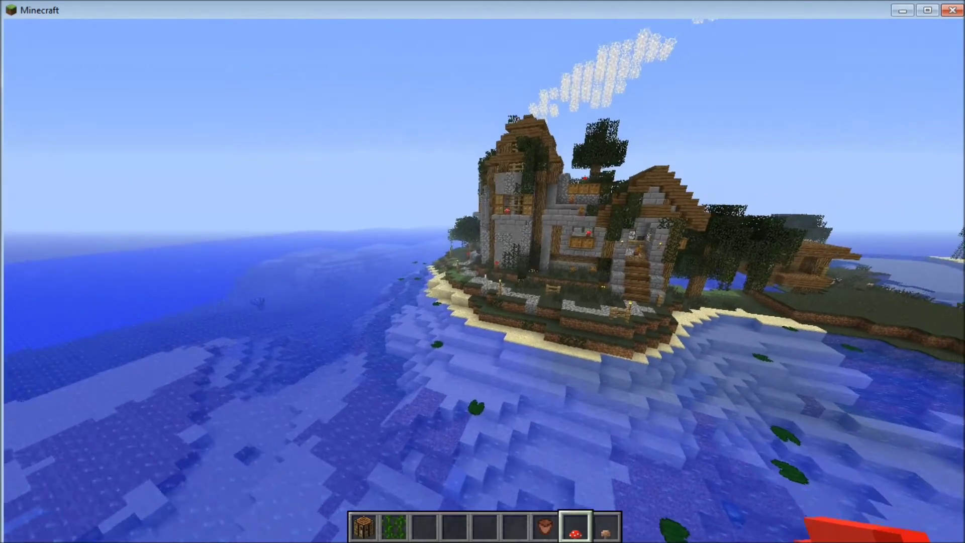
{"action": "key", "text": "d"}
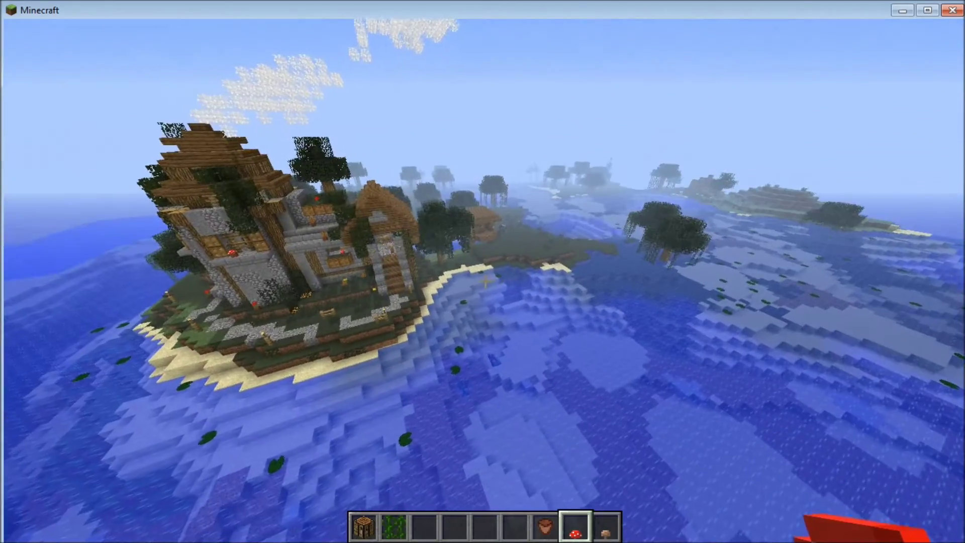
{"action": "key", "text": "w"}
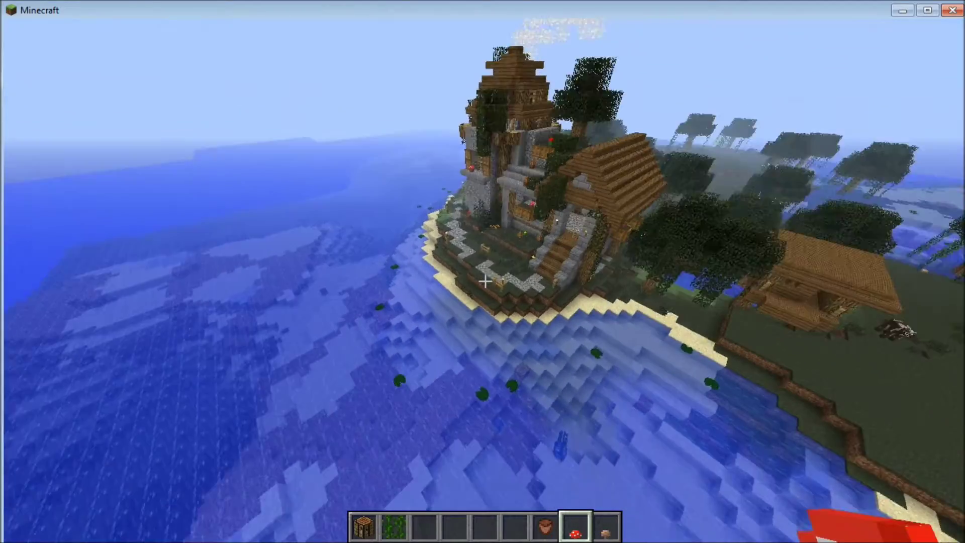
{"action": "key", "text": "w"}
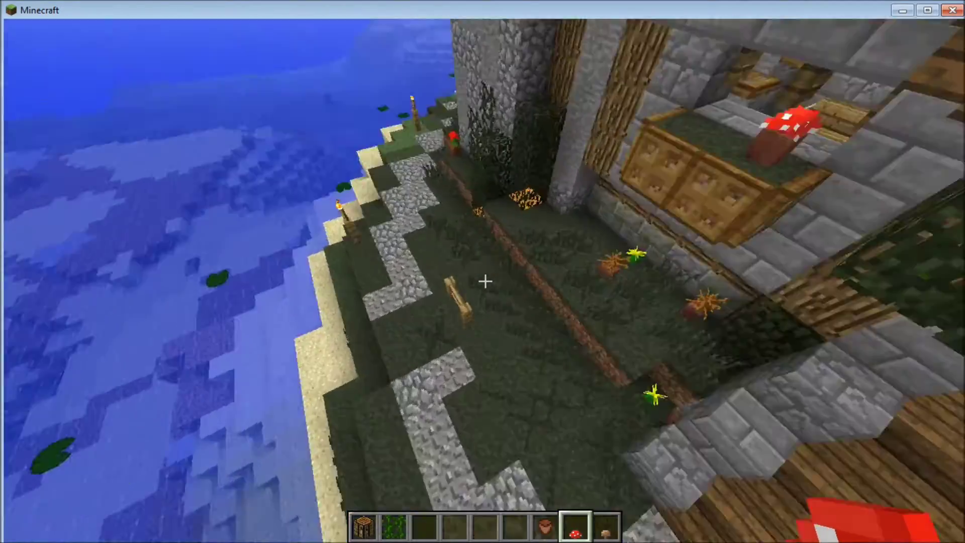
Try Fancy graphics in Video Settings, return Graphics to Fast, lower the Performance frame-rate limit, and resume the game
{"action": "key", "text": "Escape"}
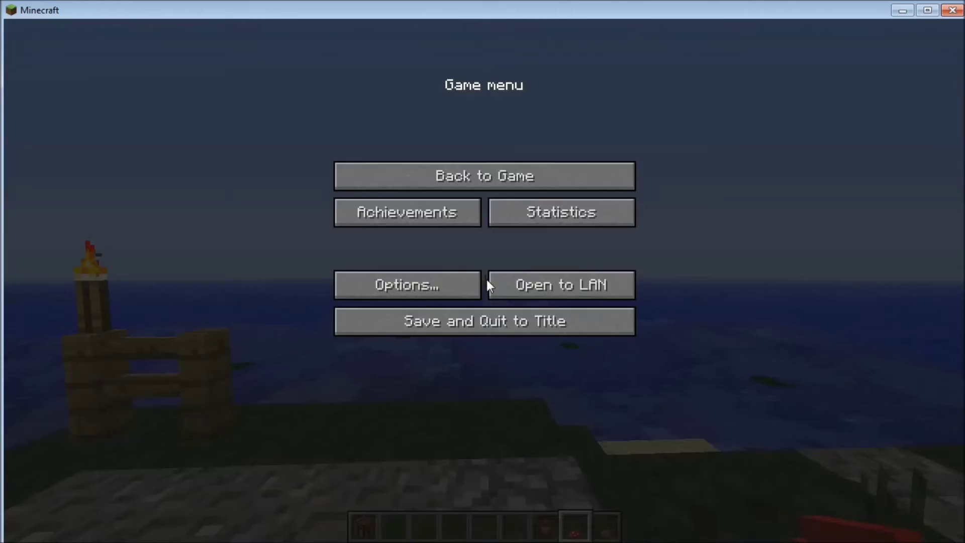
{"action": "left_click", "coordinate": [408, 285]}
{"action": "left_click", "coordinate": [402, 258]}
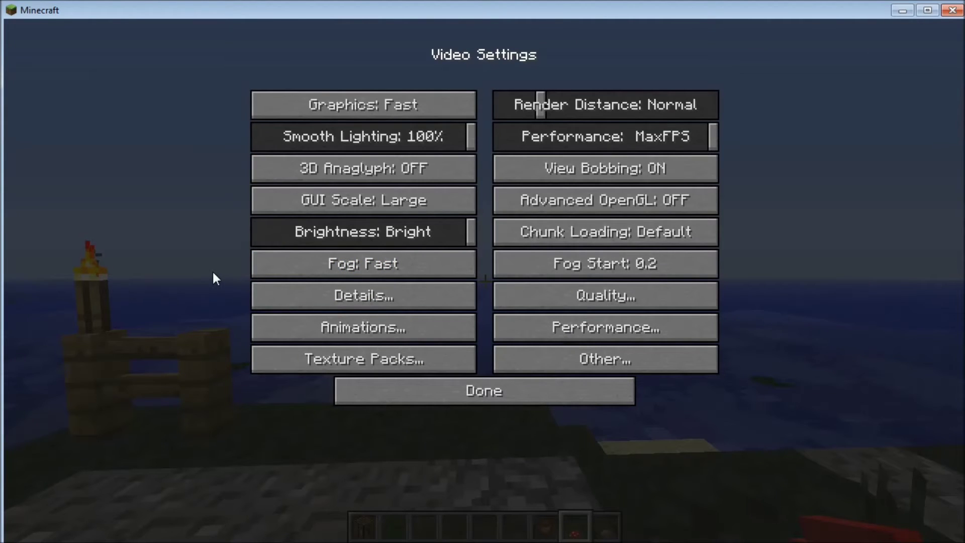
{"action": "left_click", "coordinate": [330, 110]}
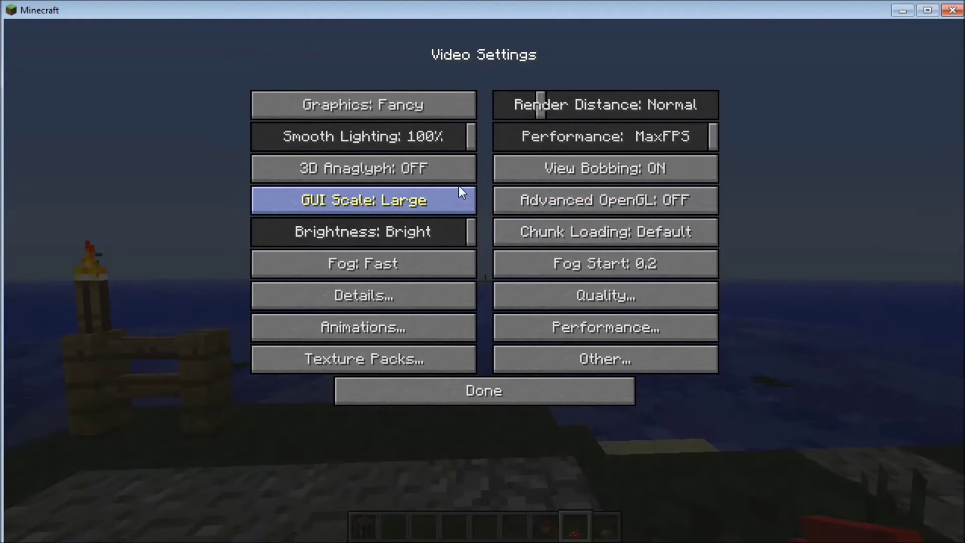
{"action": "left_click", "coordinate": [411, 104]}
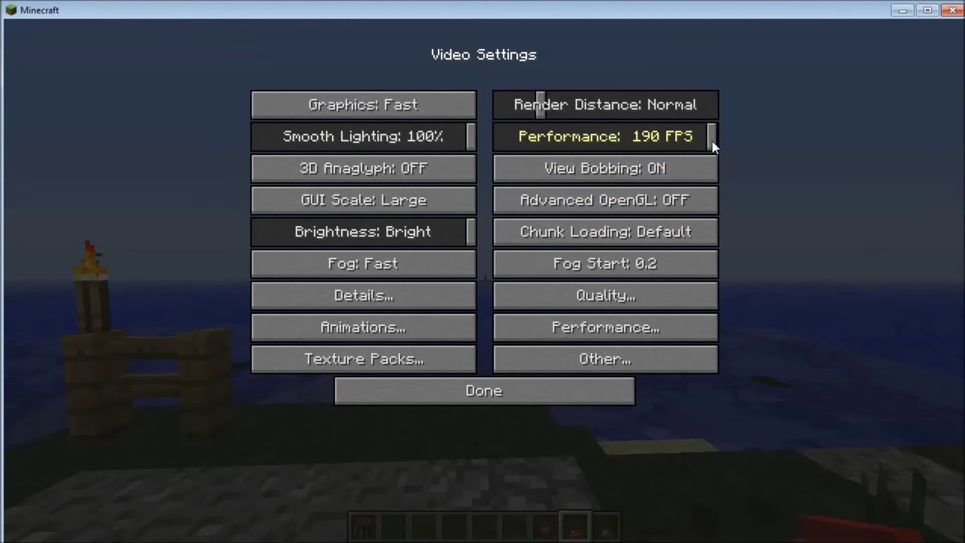
{"action": "left_click_drag", "start_coordinate": [710, 141], "coordinate": [527, 137]}
{"action": "left_click", "coordinate": [523, 391]}
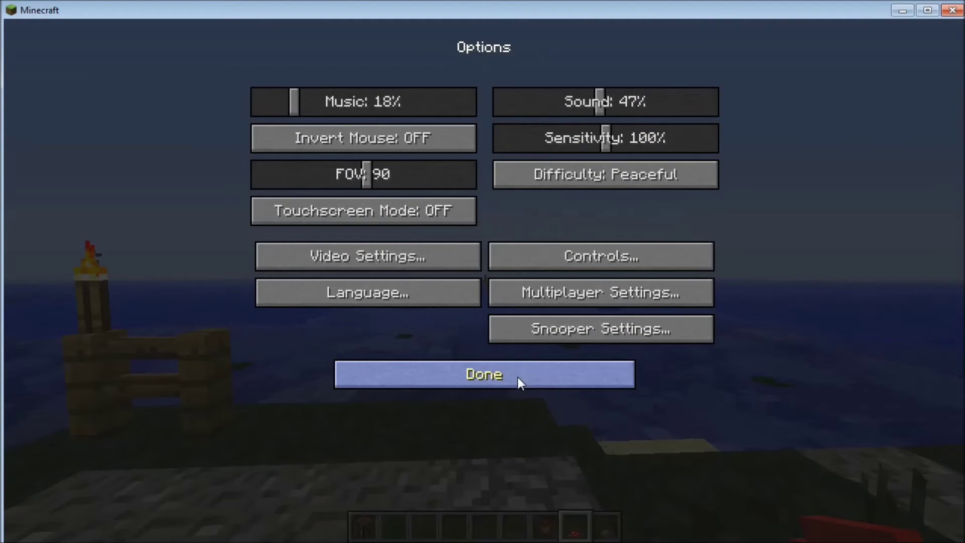
{"action": "left_click", "coordinate": [519, 381]}
{"action": "left_click", "coordinate": [484, 177]}
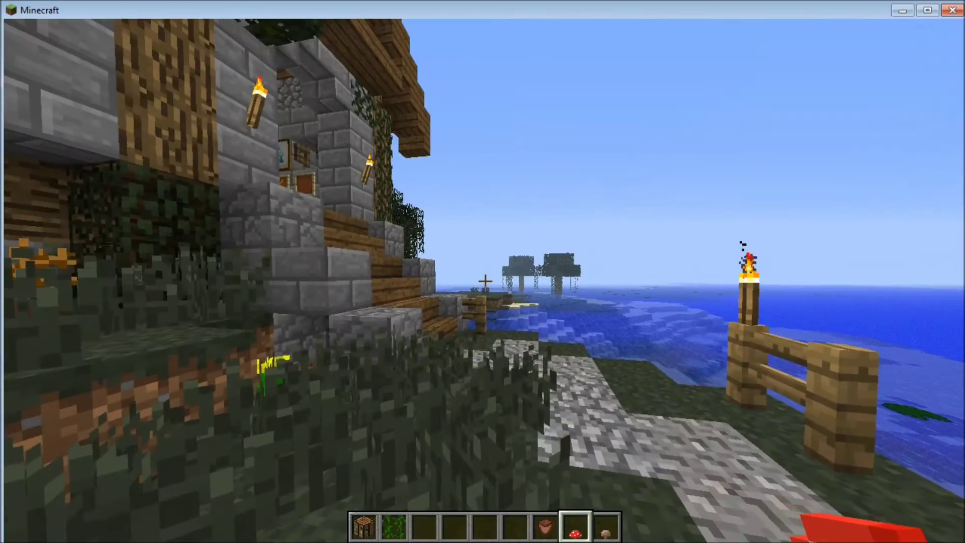
Show the debug overlay and walk from the garden up the stairs into the house, checking the frame rate
{"action": "key", "text": "F3"}
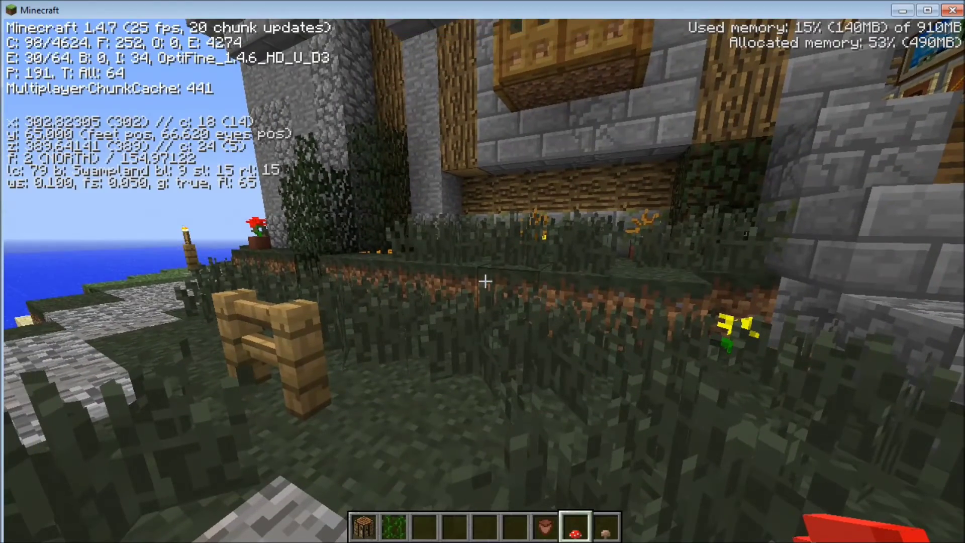
{"action": "key", "text": "w"}
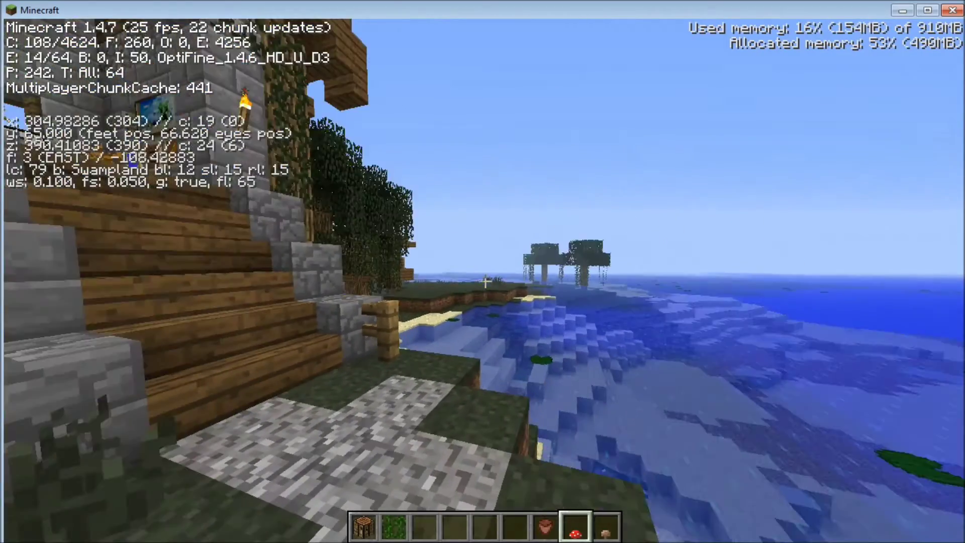
{"action": "mouse_move", "coordinate": [486, 282]}
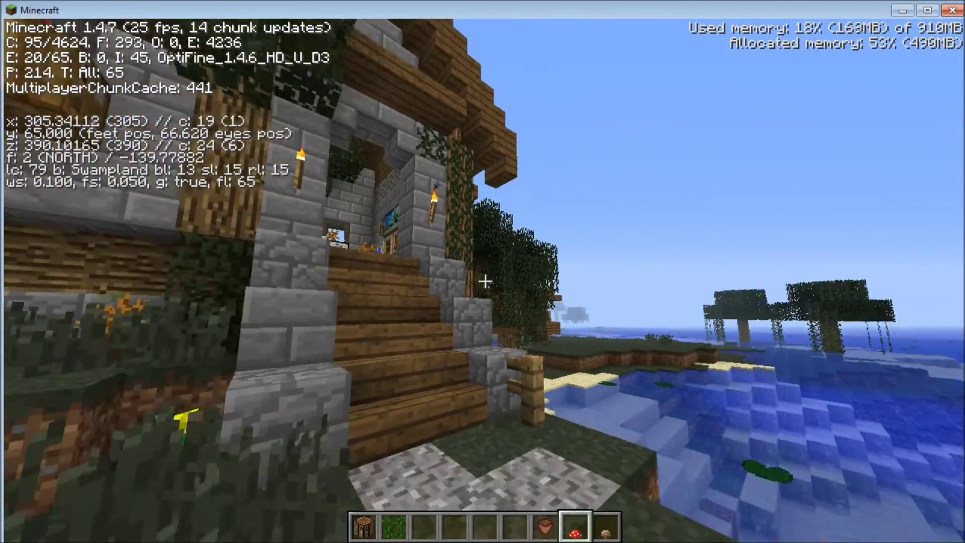
{"action": "key", "text": "w"}
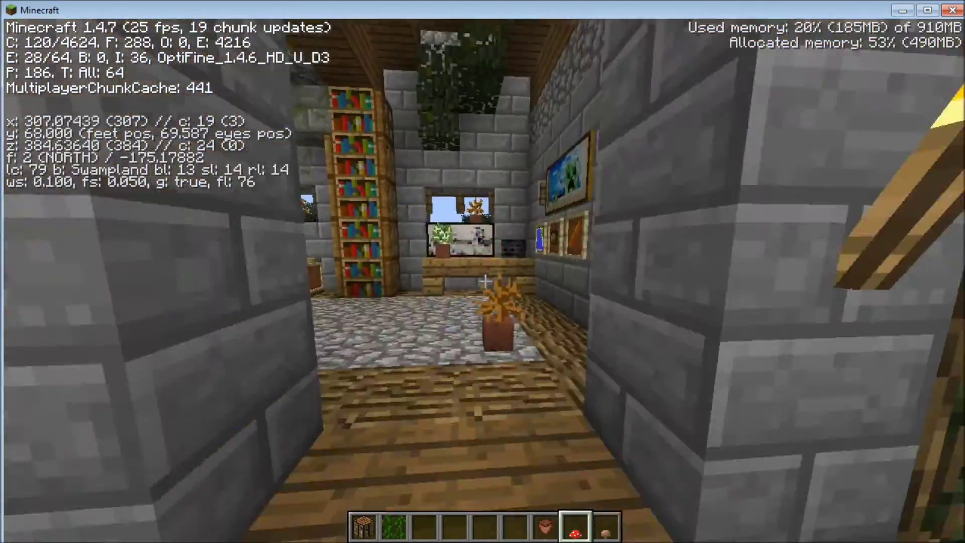
{"action": "key", "text": "w"}
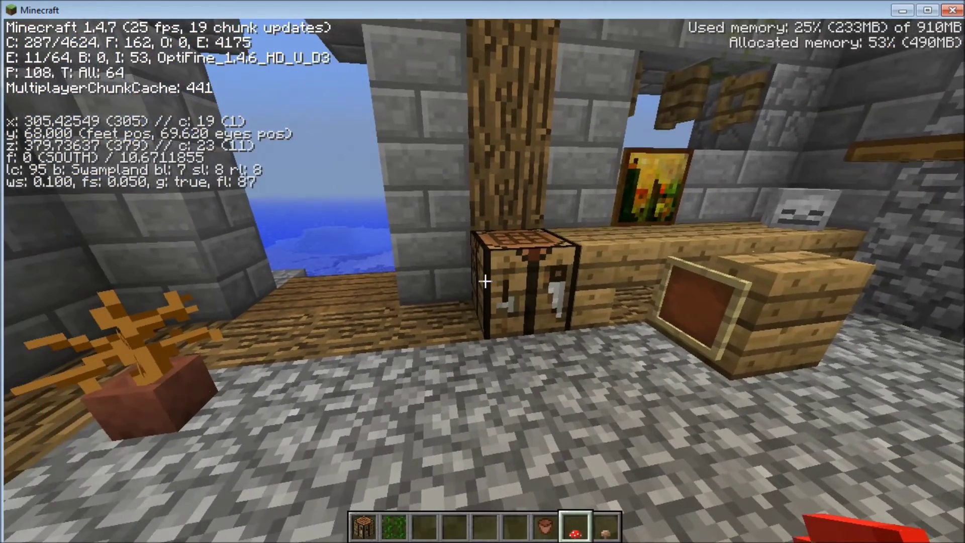
{"action": "key", "text": "w"}
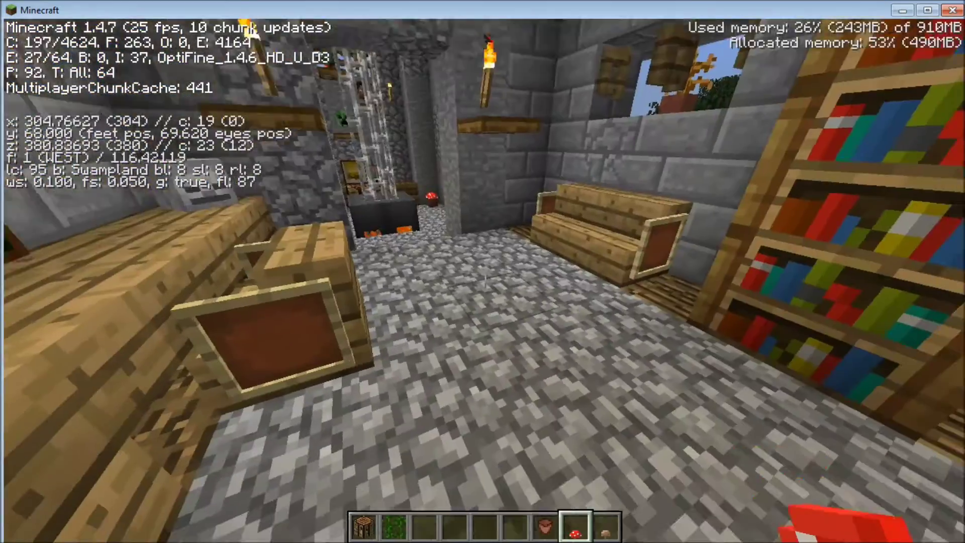
Walk around the house and its entrance without the debug overlay to judge smoothness, and bring the overlay back
{"action": "key", "text": "s"}
{"action": "key", "text": "w"}
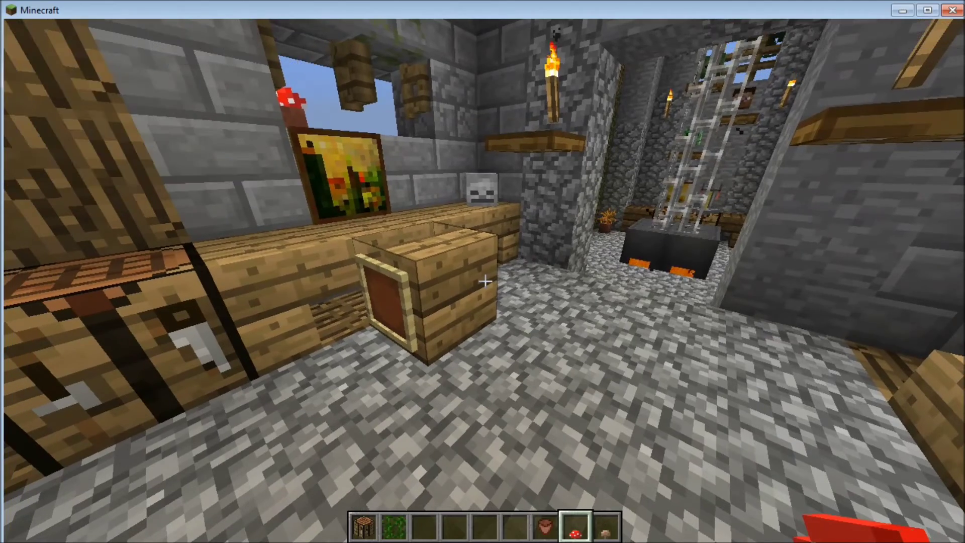
{"action": "key", "text": "s"}
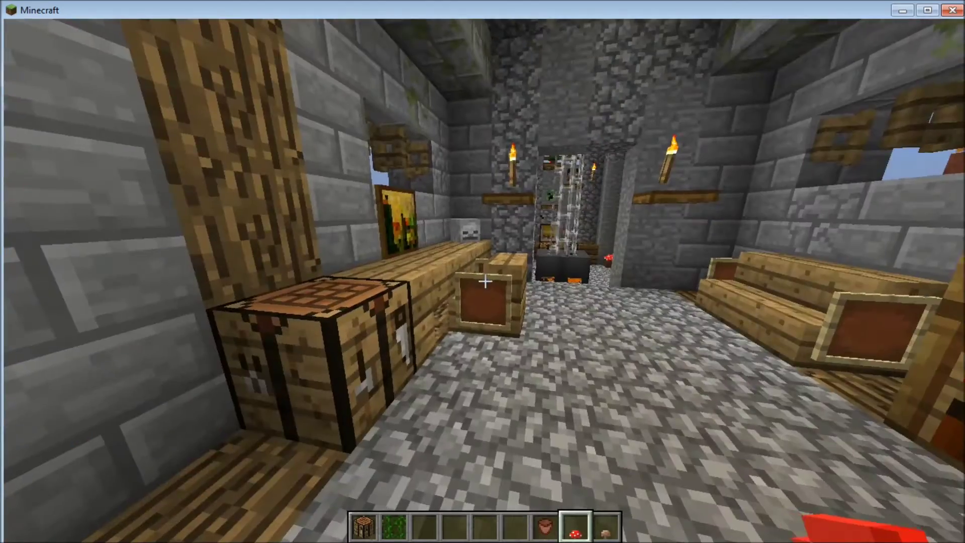
{"action": "key", "text": "w"}
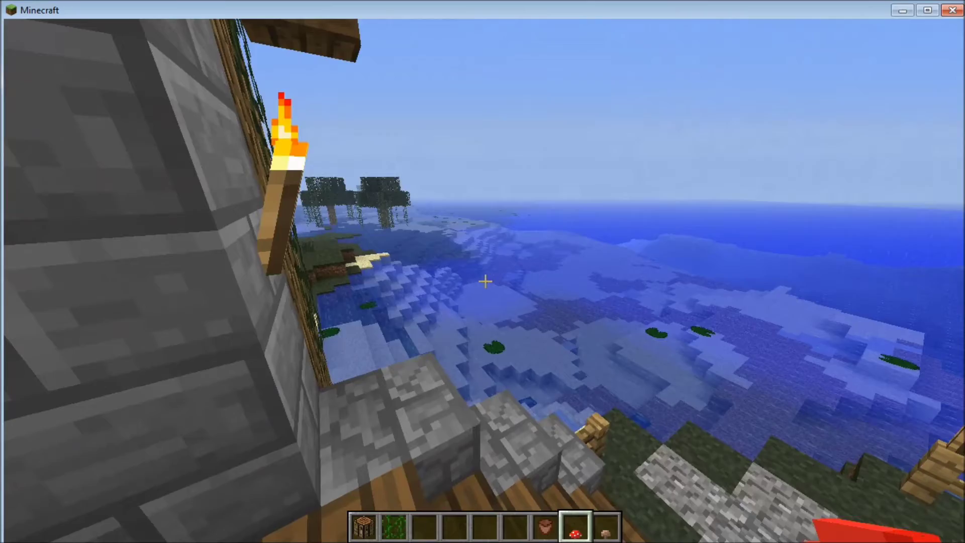
{"action": "key", "text": "w"}
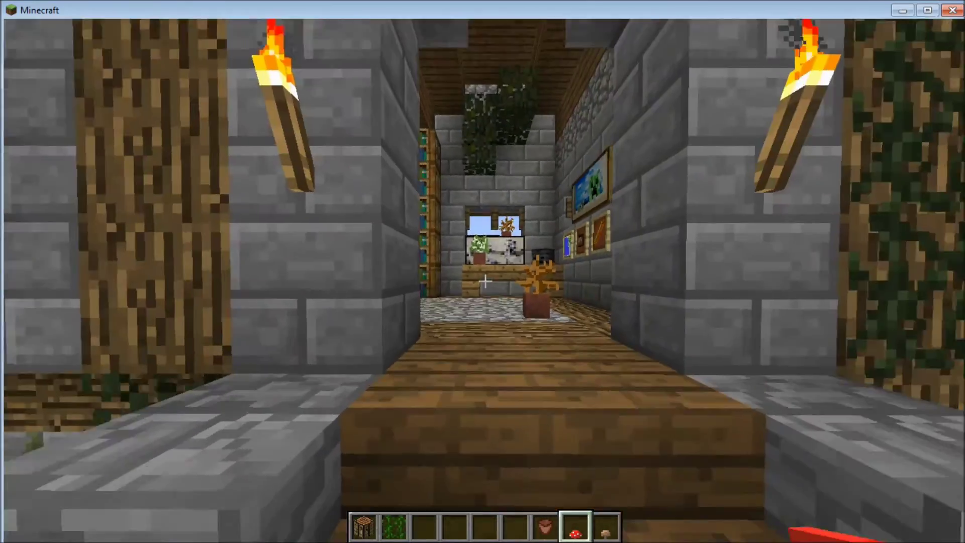
{"action": "key", "text": "w"}
{"action": "key", "text": "F3"}
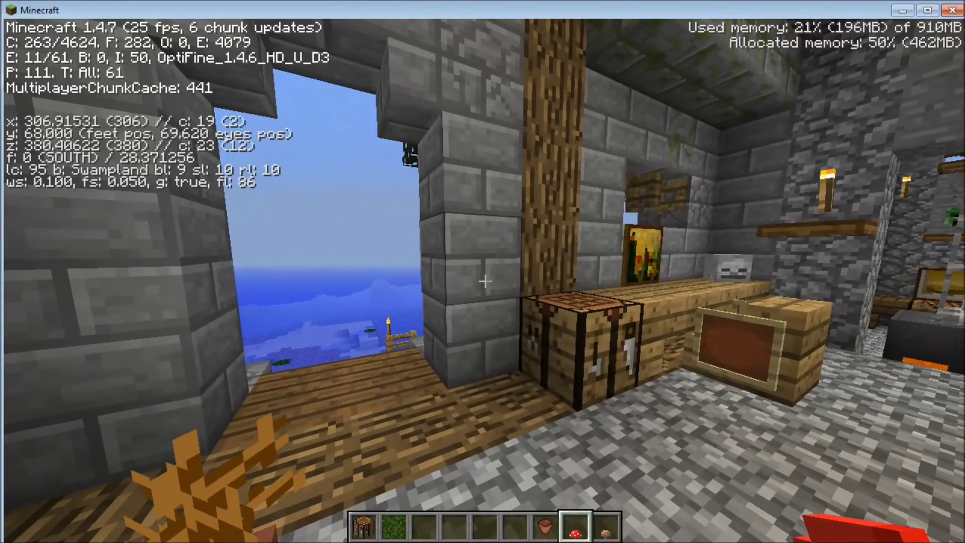
Set Performance to MaxFPS in Video Settings and look through the Animation Settings without changing them
{"action": "key", "text": "Escape"}
{"action": "left_click", "coordinate": [382, 284]}
{"action": "left_click", "coordinate": [372, 257]}
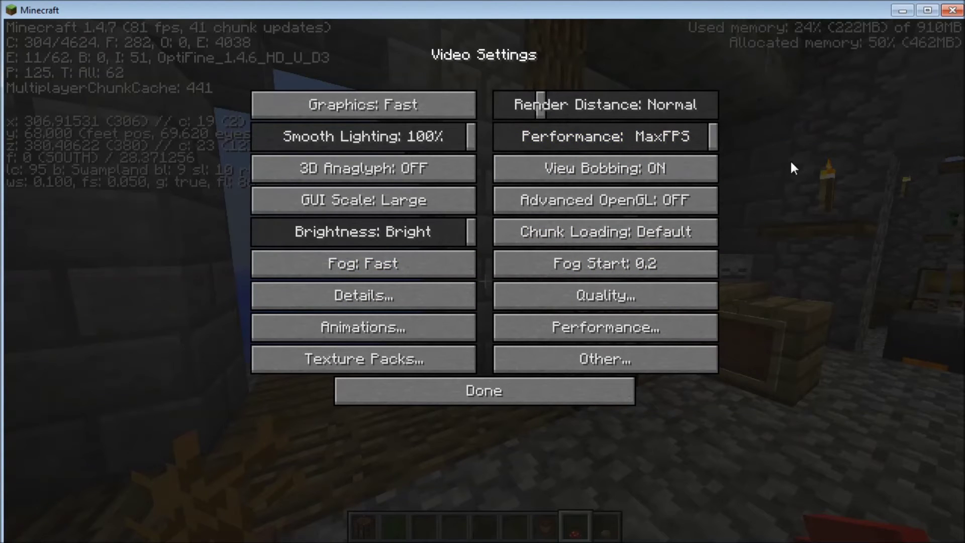
{"action": "left_click", "coordinate": [394, 332]}
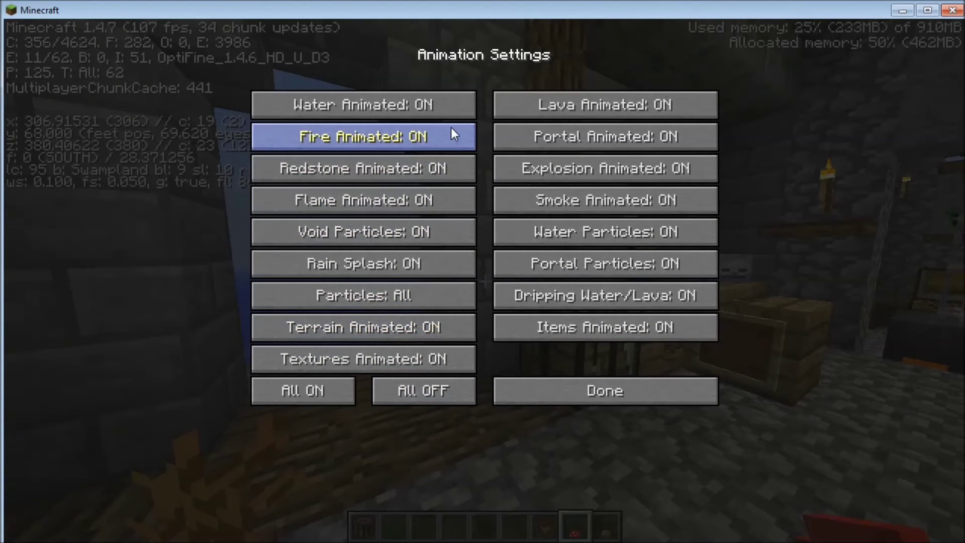
{"action": "left_click", "coordinate": [548, 387]}
{"action": "left_click", "coordinate": [553, 390]}
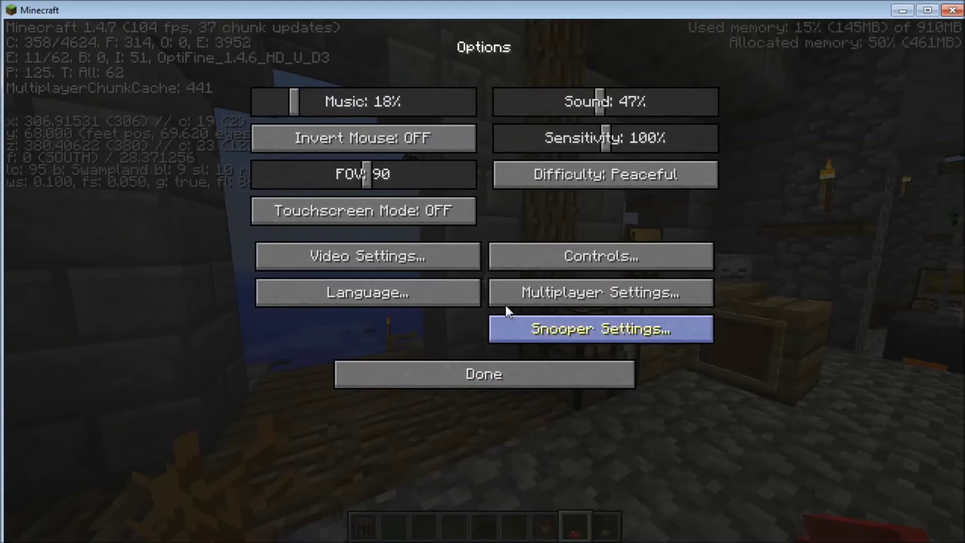
Resume the game and walk through the house into the bookshelf-lined tower, checking the frame rate in the debug overlay
{"action": "left_click", "coordinate": [436, 362]}
{"action": "key", "text": "Escape"}
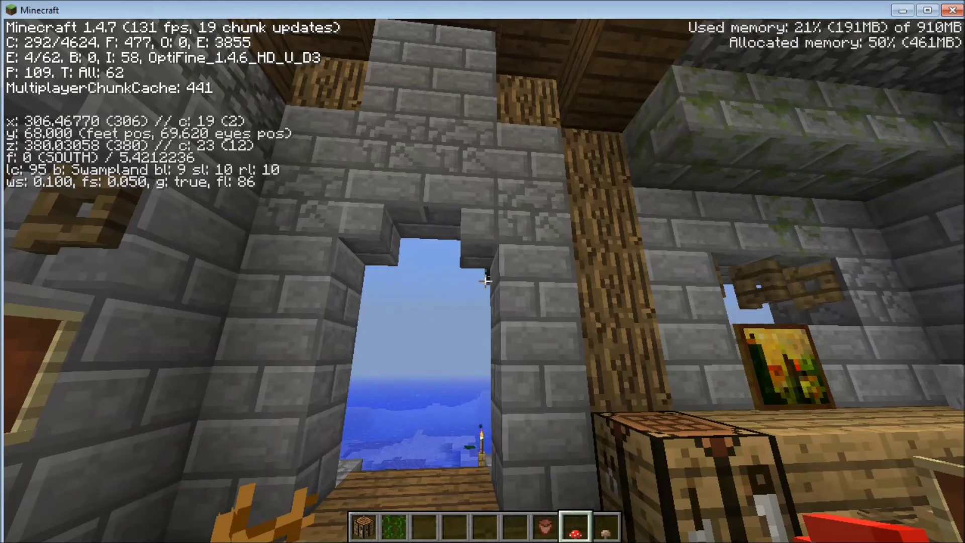
{"action": "key", "text": "w"}
{"action": "key", "text": "w"}
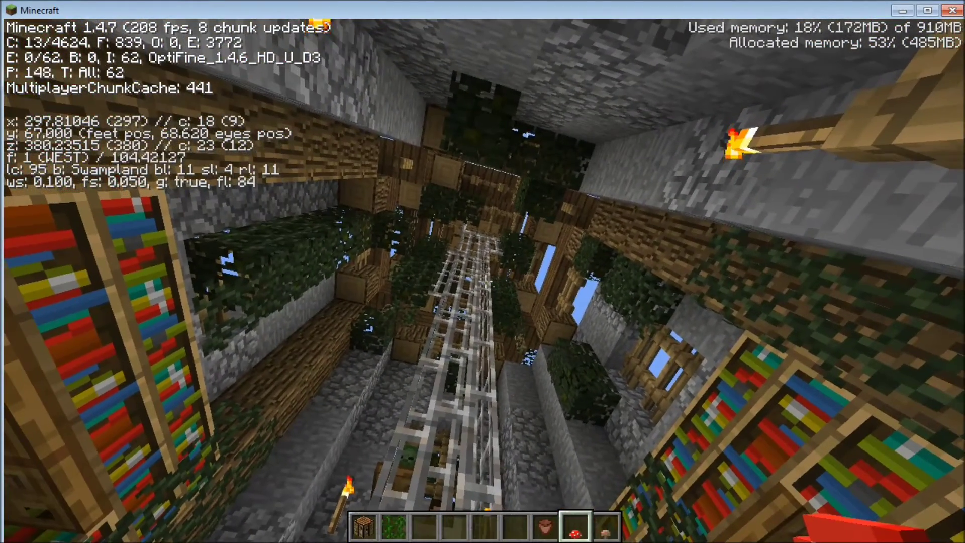
Walk from the bookshelf-lined tower through the house and down the outside stairs, checking the frame rate in the debug overlay
{"action": "key", "text": "w"}
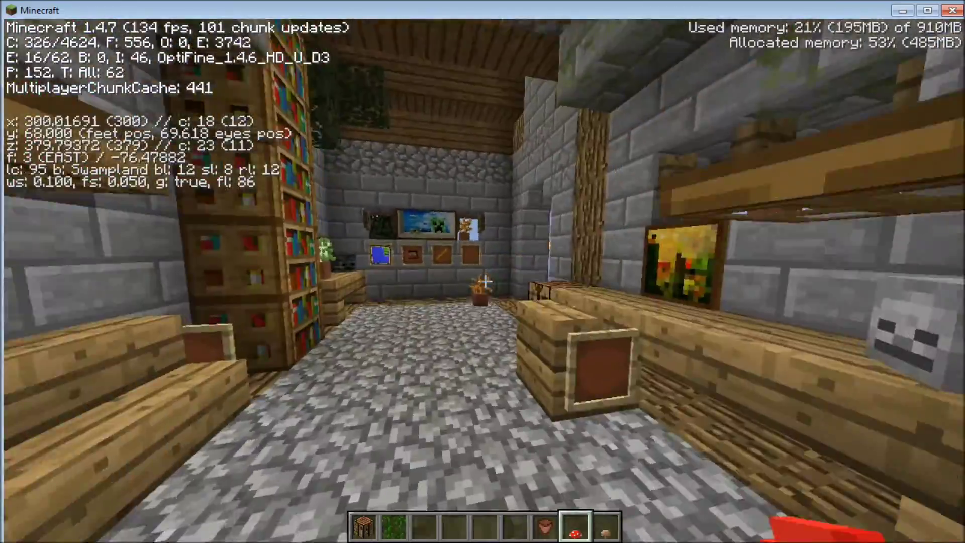
{"action": "key", "text": "w"}
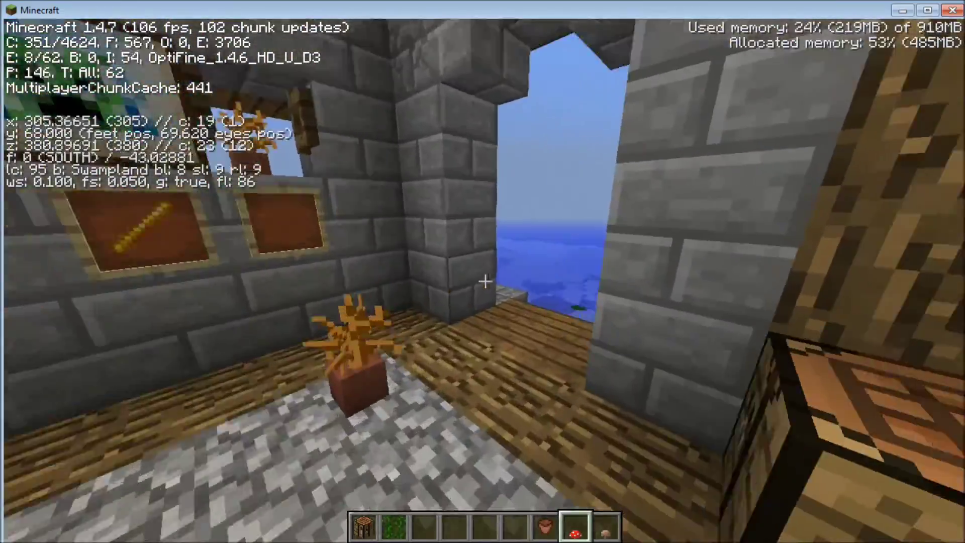
{"action": "key", "text": "w"}
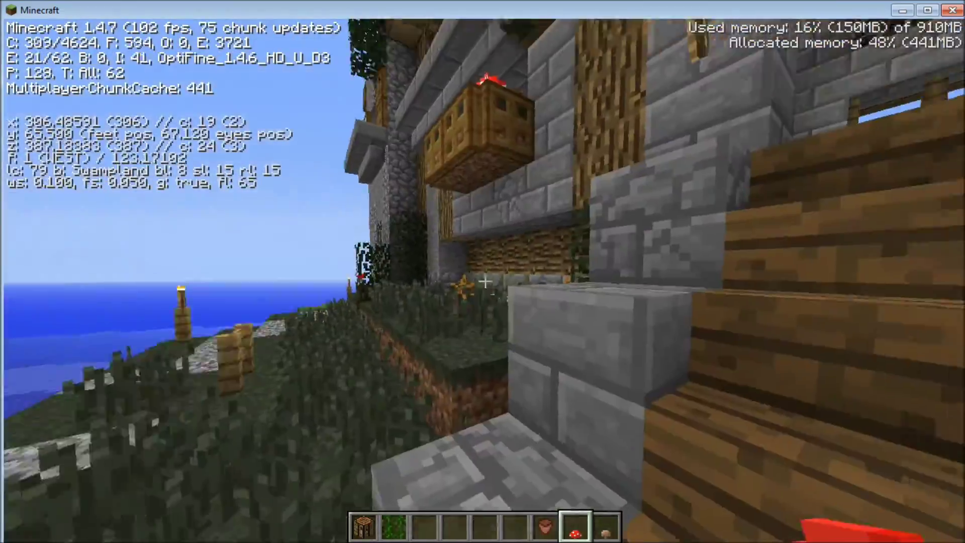
{"action": "key", "text": "w"}
Adjust the render distance slightly in Video Settings and resume the game
{"action": "key", "text": "Escape"}
{"action": "left_click", "coordinate": [430, 291]}
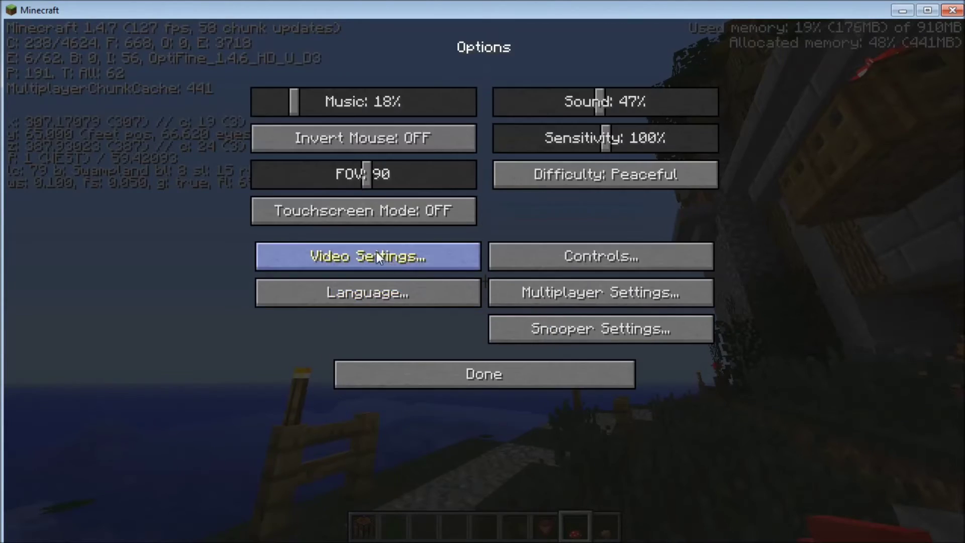
{"action": "left_click", "coordinate": [376, 257]}
{"action": "mouse_move", "coordinate": [542, 110]}
{"action": "left_mouse_down"}
{"action": "mouse_move", "coordinate": [716, 110]}
{"action": "mouse_move", "coordinate": [548, 110]}
{"action": "left_mouse_up"}
{"action": "left_click", "coordinate": [448, 380]}
{"action": "left_click", "coordinate": [439, 383]}
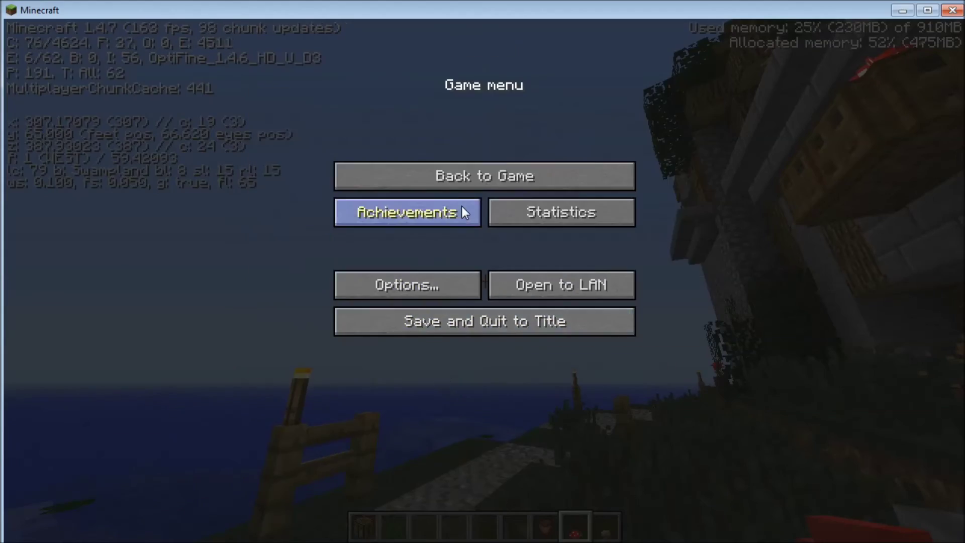
{"action": "left_click", "coordinate": [473, 176]}
Follow the shoreline path, return up the stairs to the house entrance and look over the sea, checking the frame rate
{"action": "key", "text": "w"}
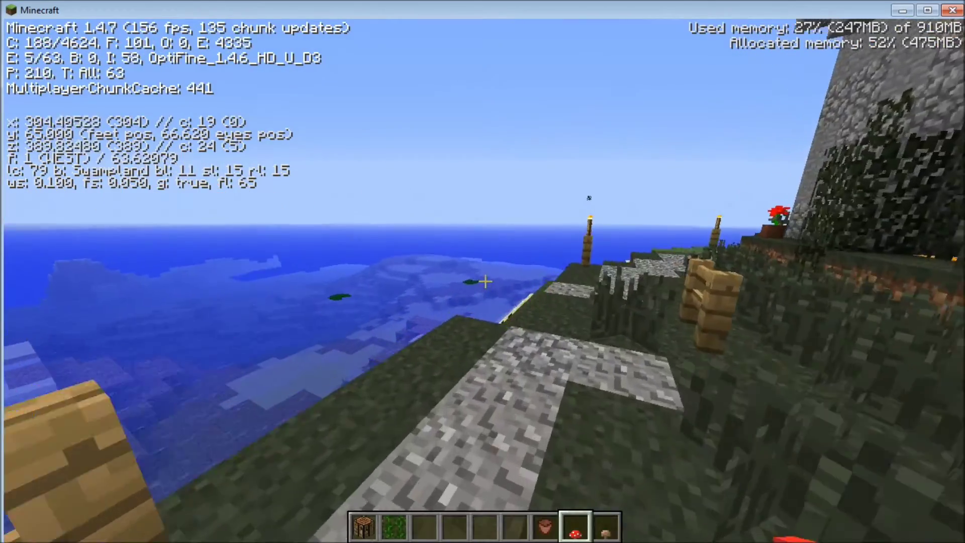
{"action": "key", "text": "w"}
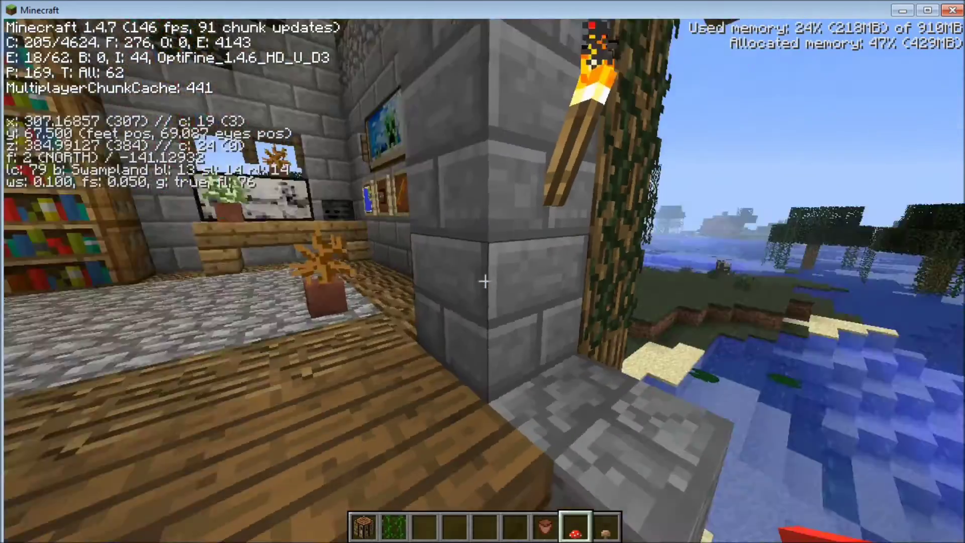
{"action": "mouse_move", "coordinate": [484, 281]}
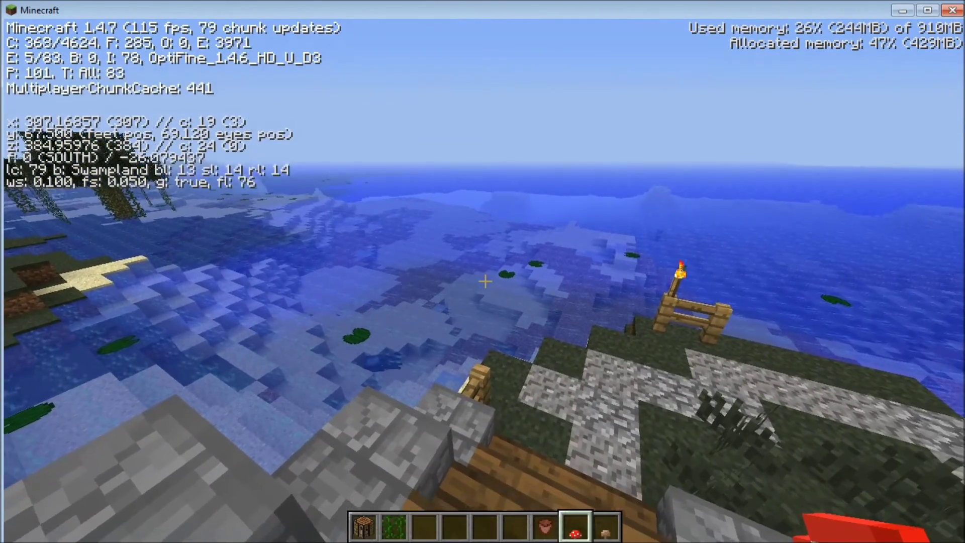
Descend the entrance stairs and walk back and forth along the torch-lit gravel path, watching the frame rate and distant terrain
{"action": "key", "text": "w"}
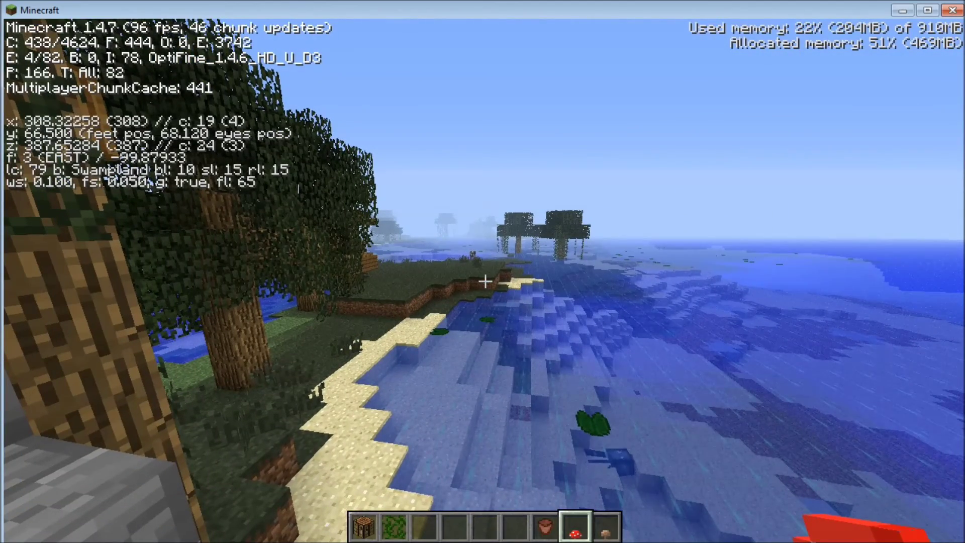
{"action": "key", "text": "w"}
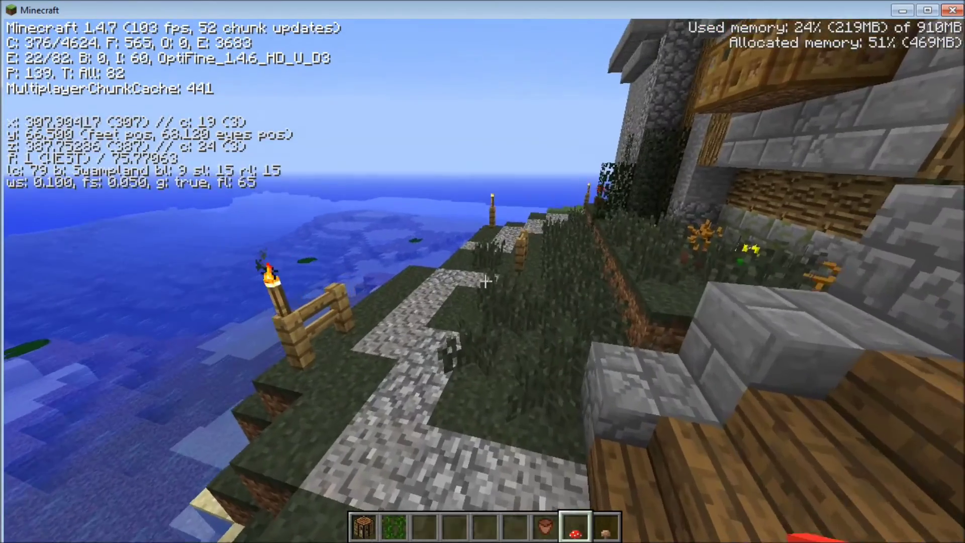
{"action": "key", "text": "w"}
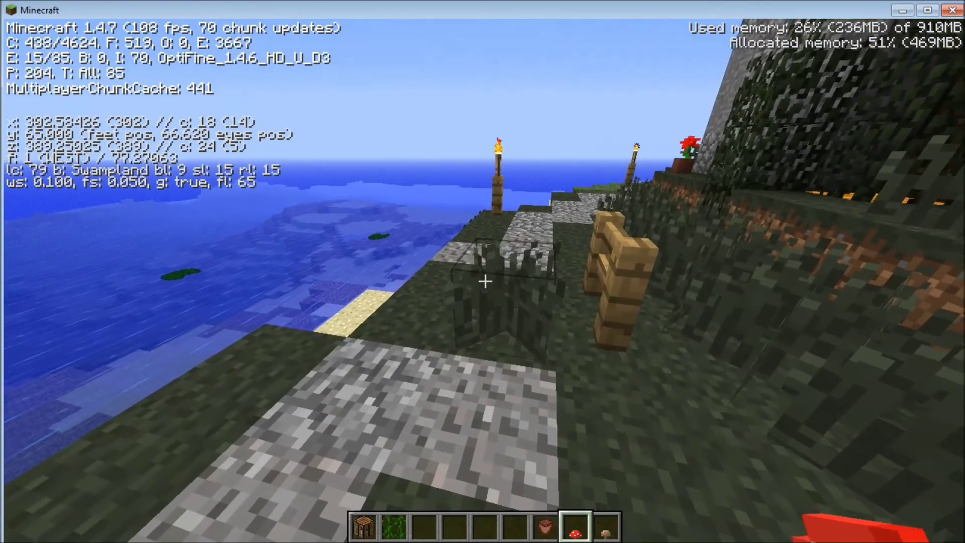
{"action": "key", "text": "w"}
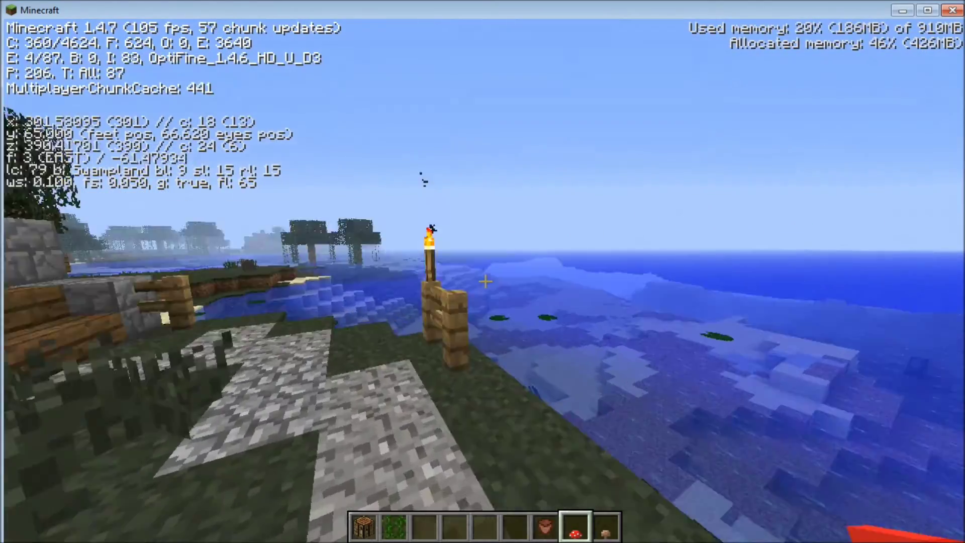
{"action": "key", "text": "w"}
{"action": "key", "text": "w"}
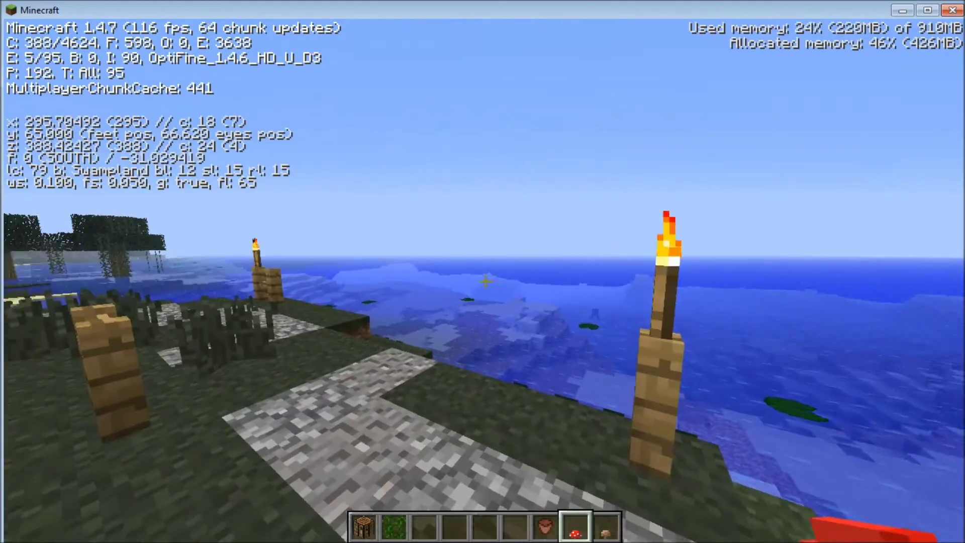
{"action": "key", "text": "w"}
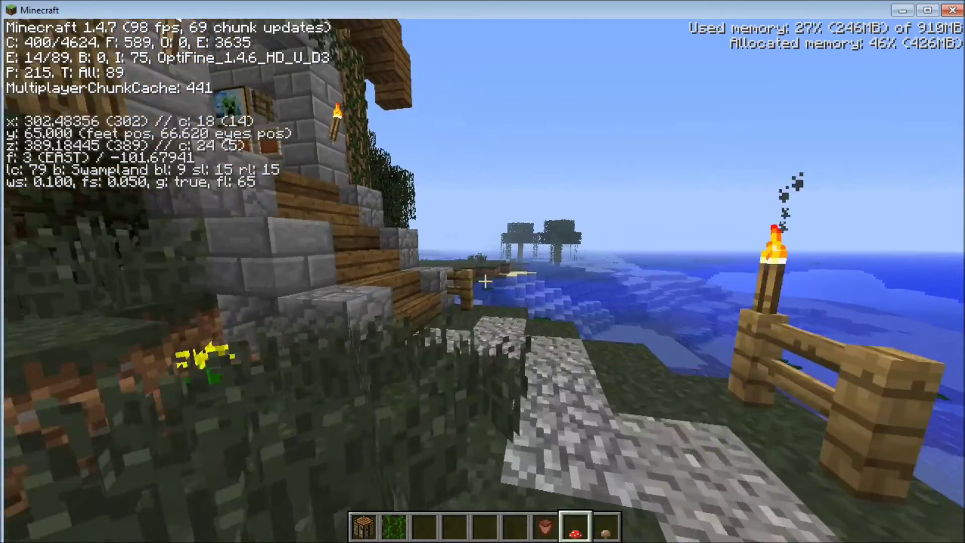